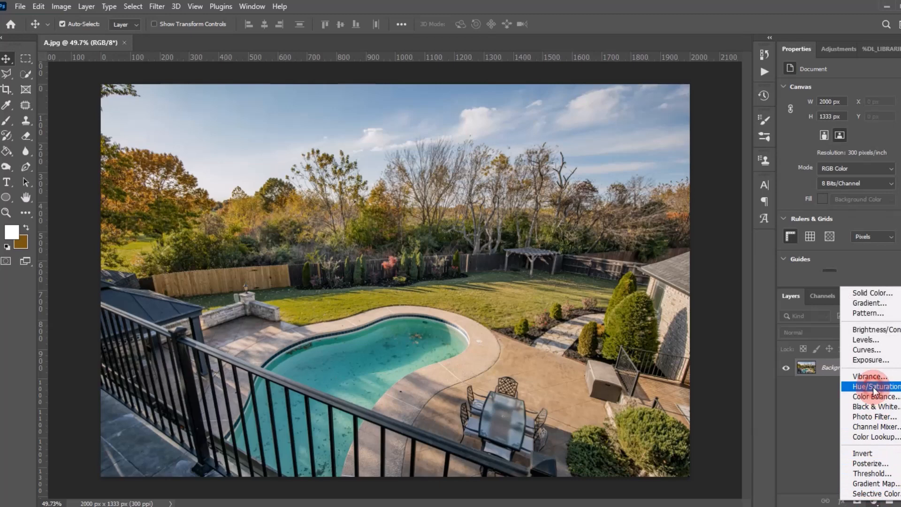
- Add a Hue/Saturation adjustment layer with increased saturation and compare the photo with and without it
left_click(874, 386)
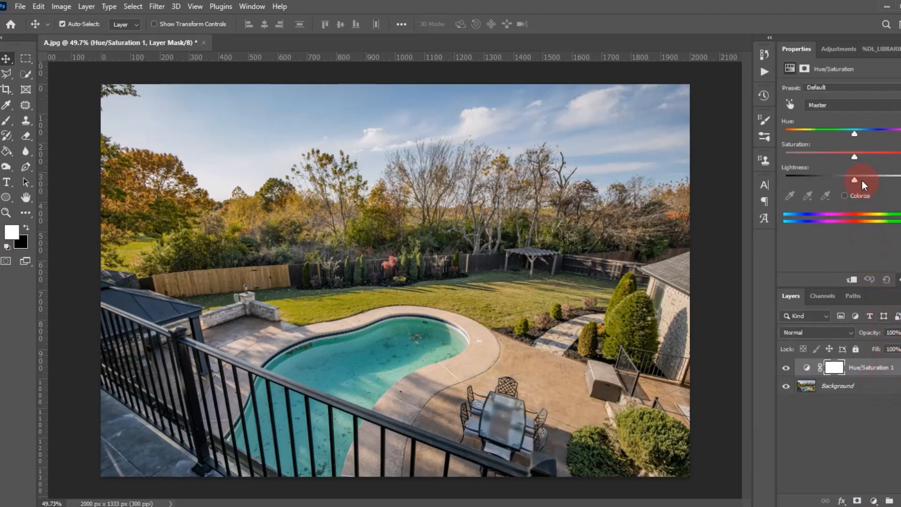
left_click_drag(855, 158, 866, 157)
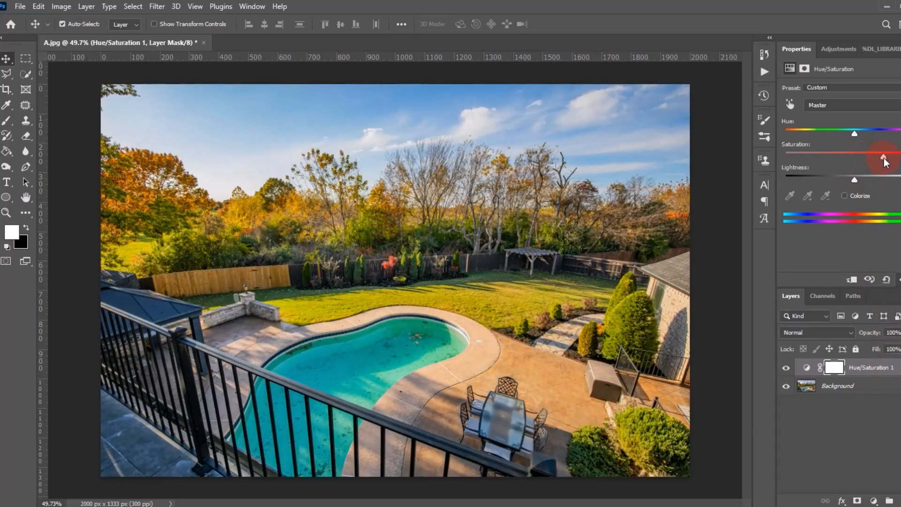
left_click(787, 368)
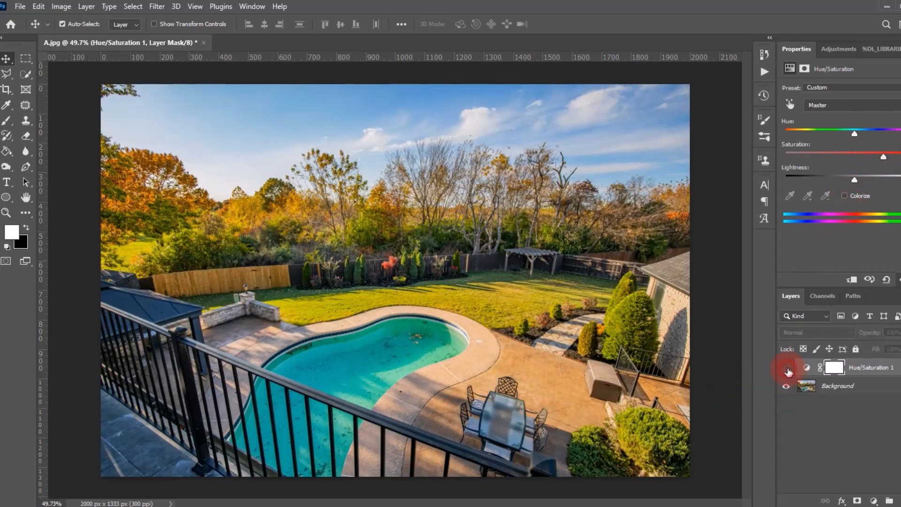
left_click(786, 368)
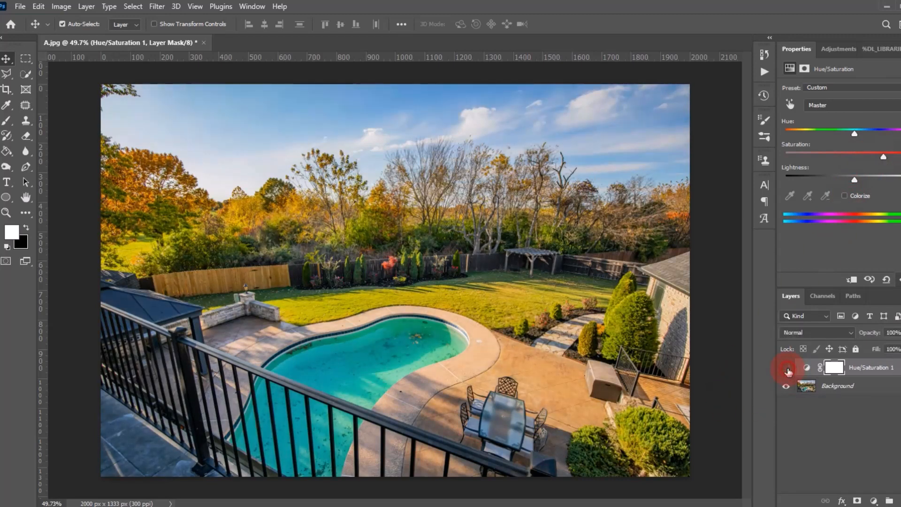
left_click(787, 369)
left_click(787, 369)
left_click(787, 368)
left_click(787, 368)
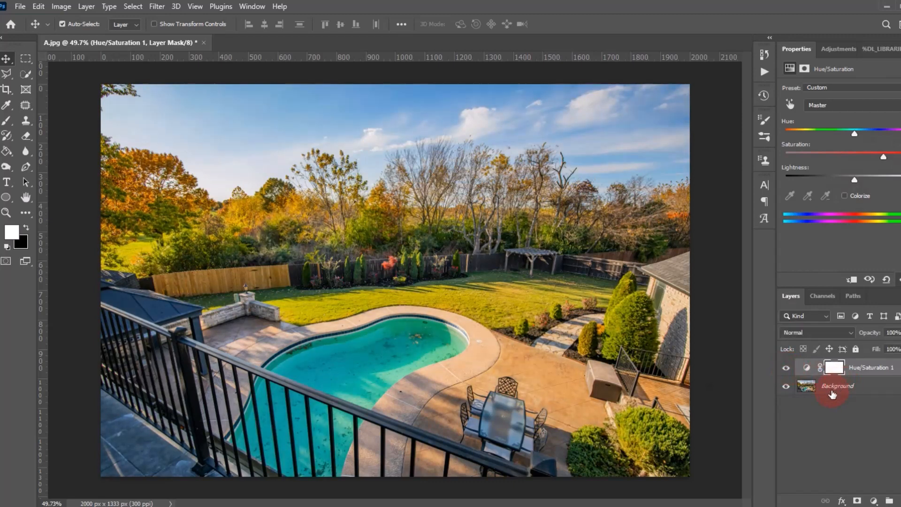
- Select the open pool water above the railing on the Background layer using a size 40 Quick Selection brush
left_click(27, 74)
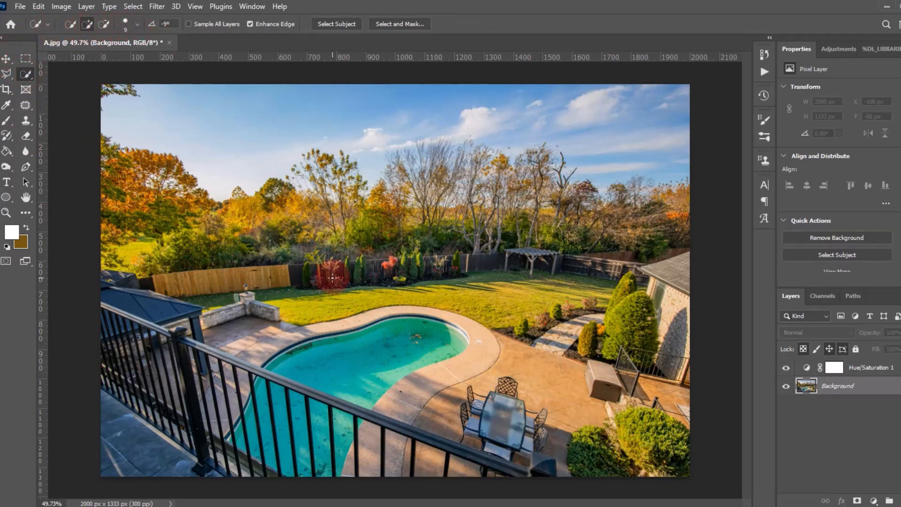
key("bracketright")
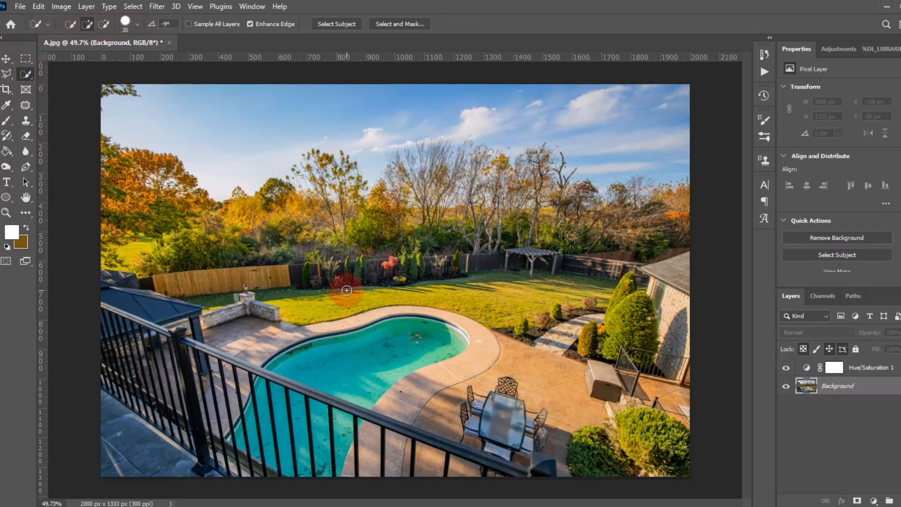
key("bracketright")
scroll(377, 364, "up", 1)
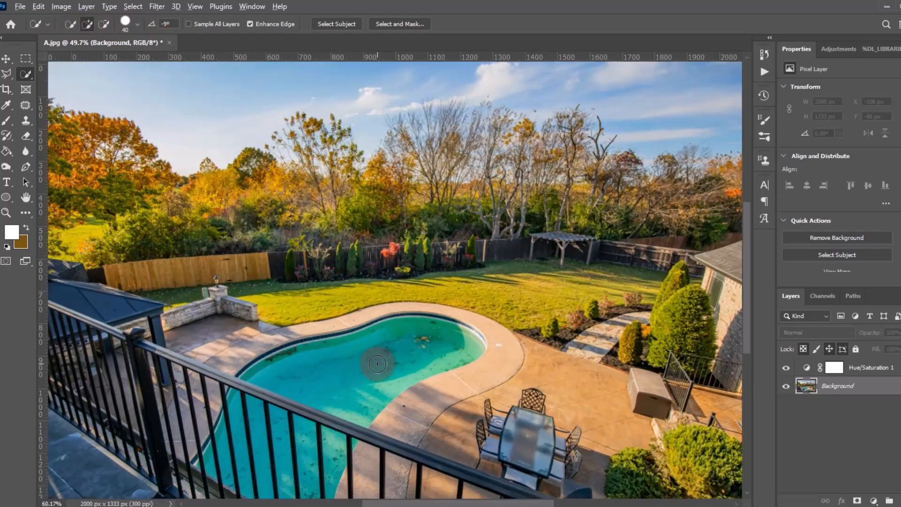
scroll(377, 364, "up", 1)
left_click_drag(438, 338, 383, 356)
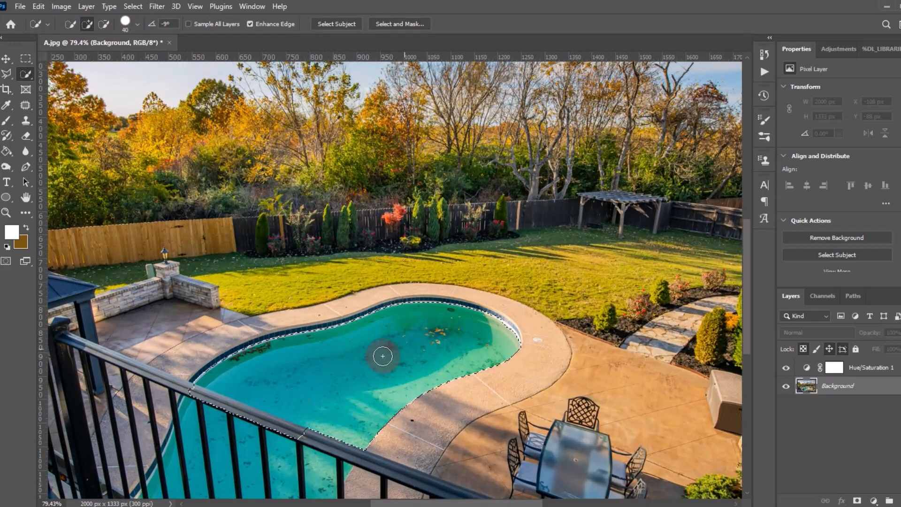
- Extend the selection to the pool water behind the railing balusters, down to the photo's lower edge
scroll(314, 390, "down", 4)
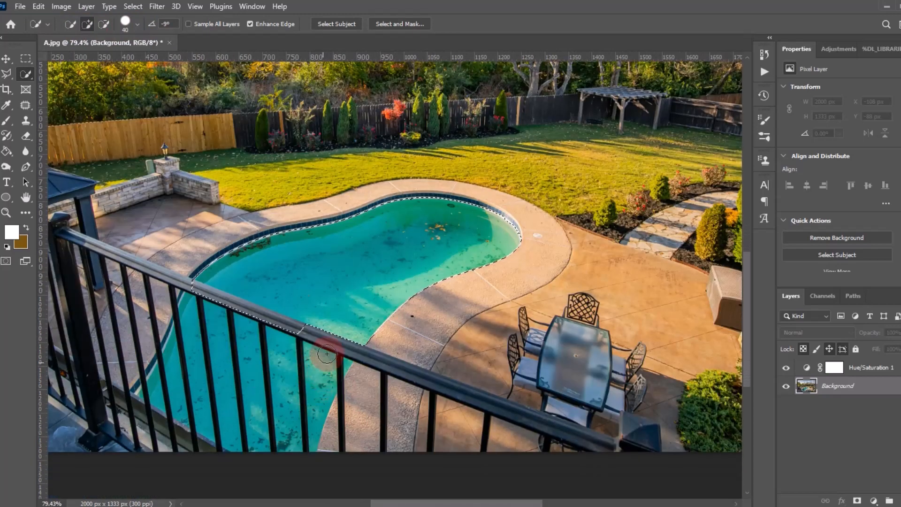
mouse_move(327, 353)
left_mouse_down()
mouse_move(328, 338)
mouse_move(231, 376)
mouse_move(161, 378)
mouse_move(156, 393)
left_mouse_up()
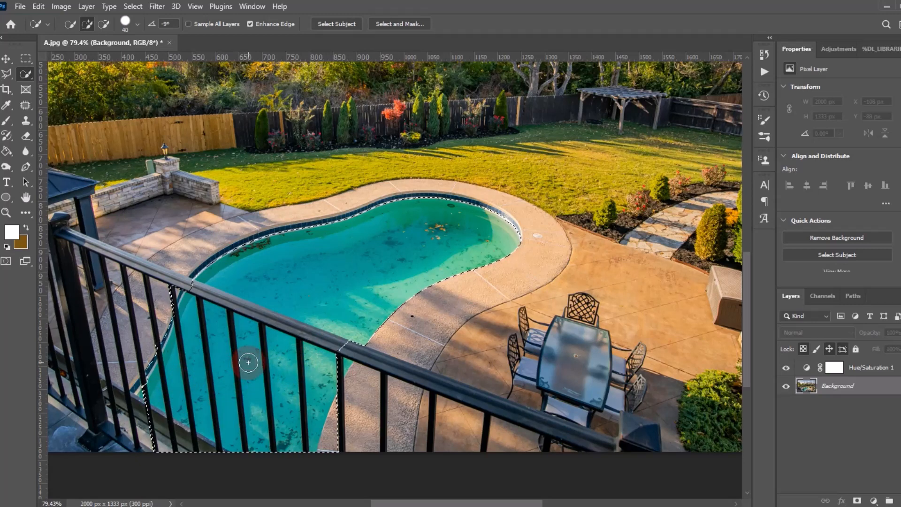
scroll(248, 362, "down", 3)
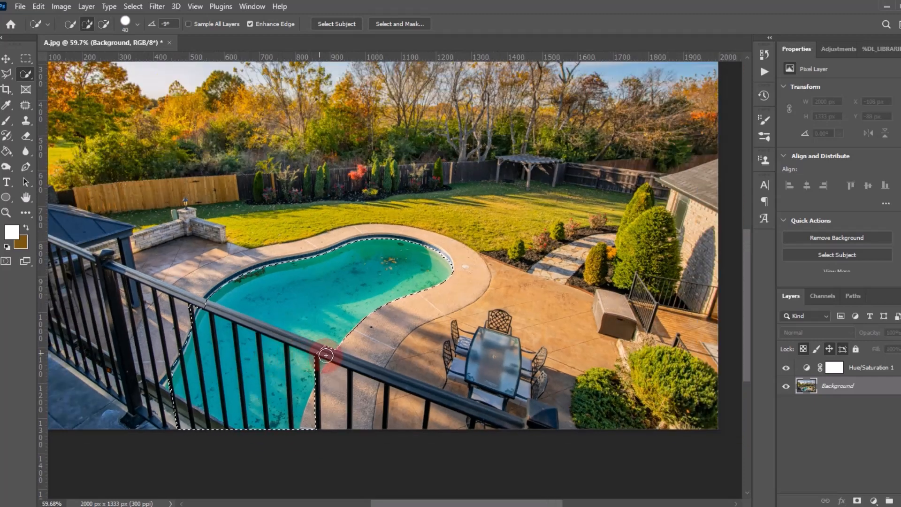
left_click(326, 355)
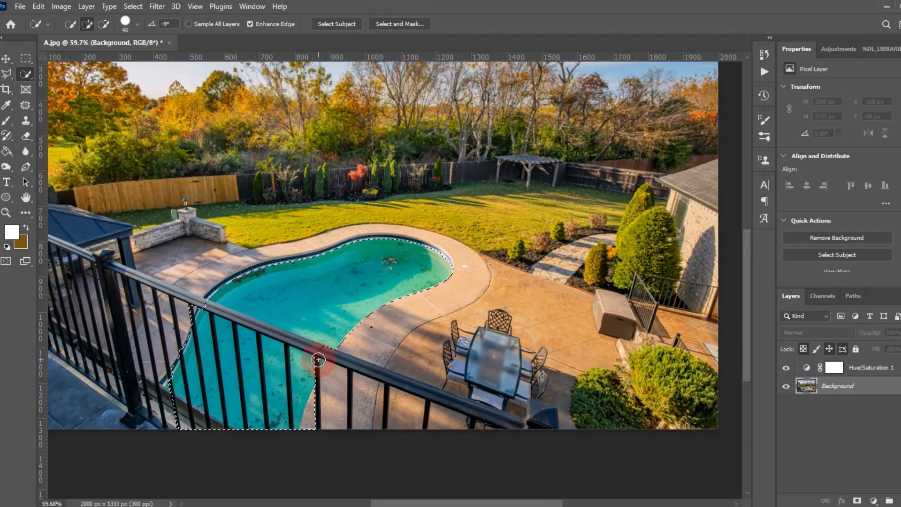
- Subtract the railing's top handrail from the pool selection with the Polygonal Lasso
left_click(4, 74)
scroll(347, 301, "up", 3)
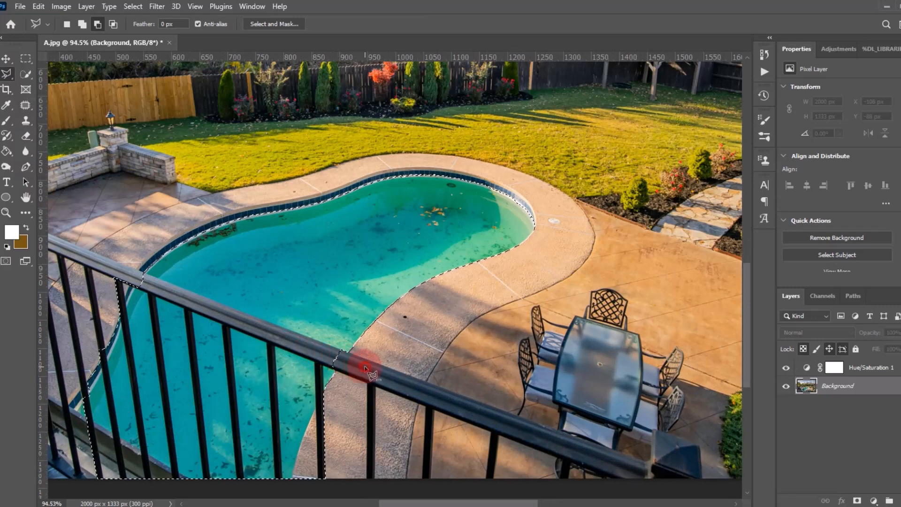
mouse_move(366, 367)
left_mouse_down()
mouse_move(139, 275)
mouse_move(118, 280)
mouse_move(355, 382)
left_mouse_up()
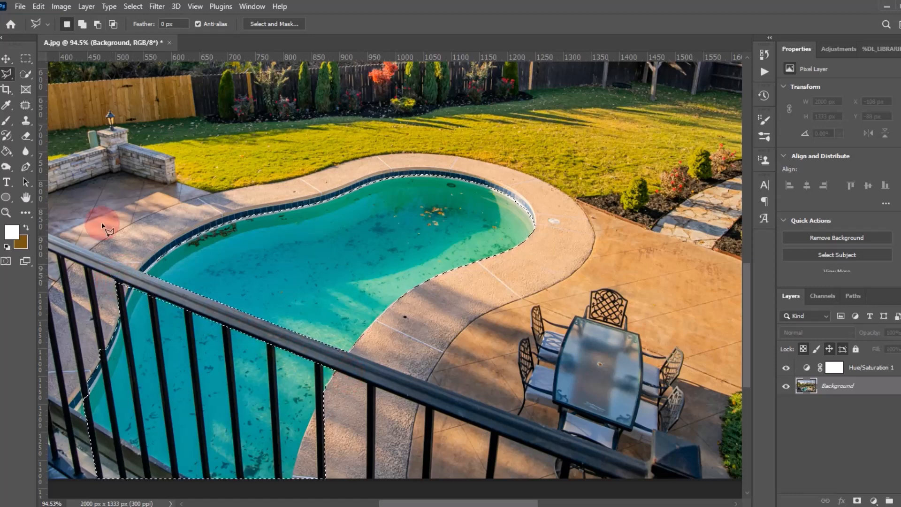
- Subtract the dark railing balusters from the pool selection using the Magic Wand with a tolerance of 15
left_click_drag(26, 74, 55, 95)
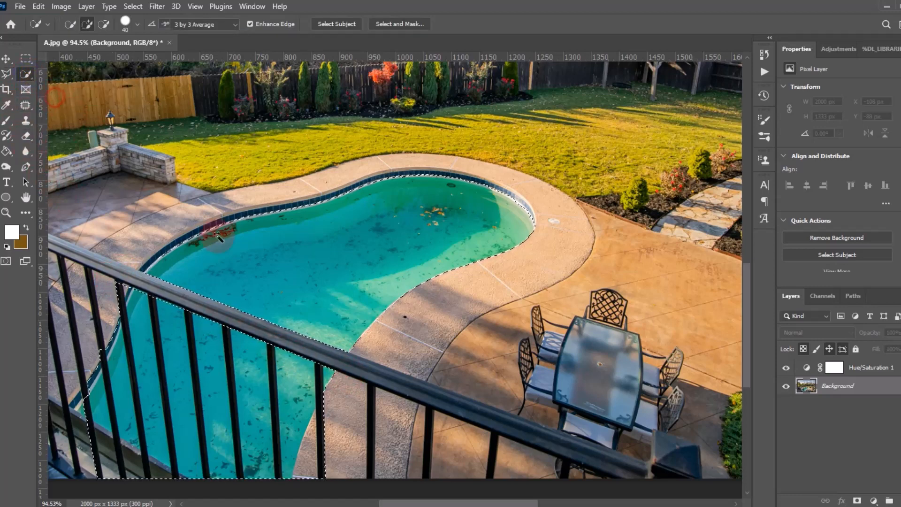
scroll(358, 373, "down", 2)
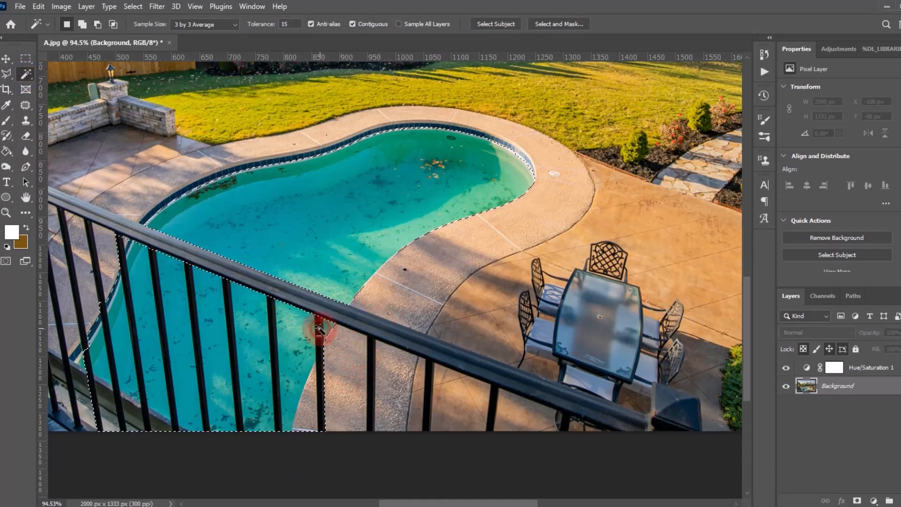
left_click(319, 329, "alt")
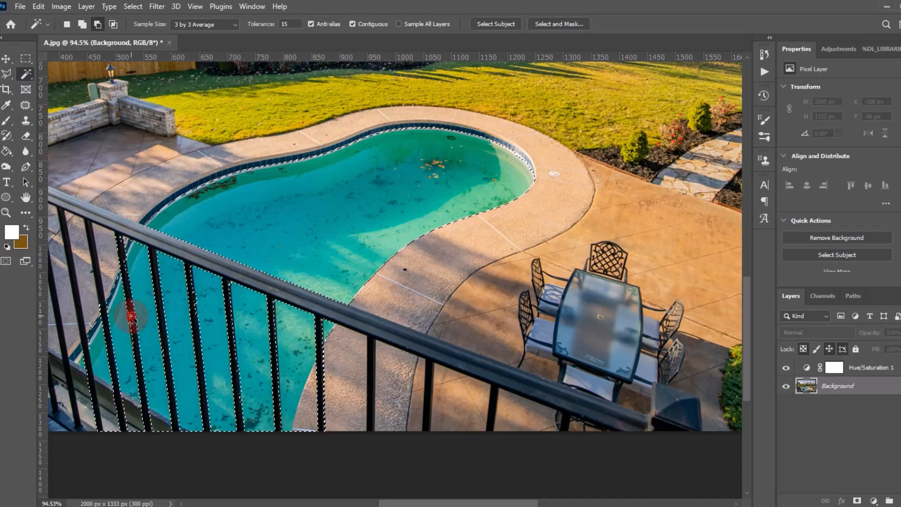
left_click(85, 351, "shift")
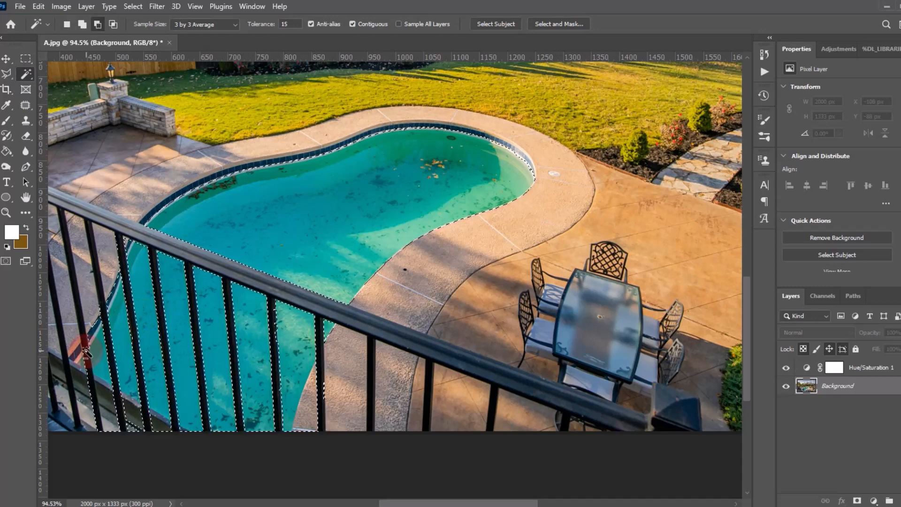
- Trim the pool selection along the pool's left edge below the handrail with the Polygonal Lasso
key("l")
left_click_drag(57, 349, 74, 369)
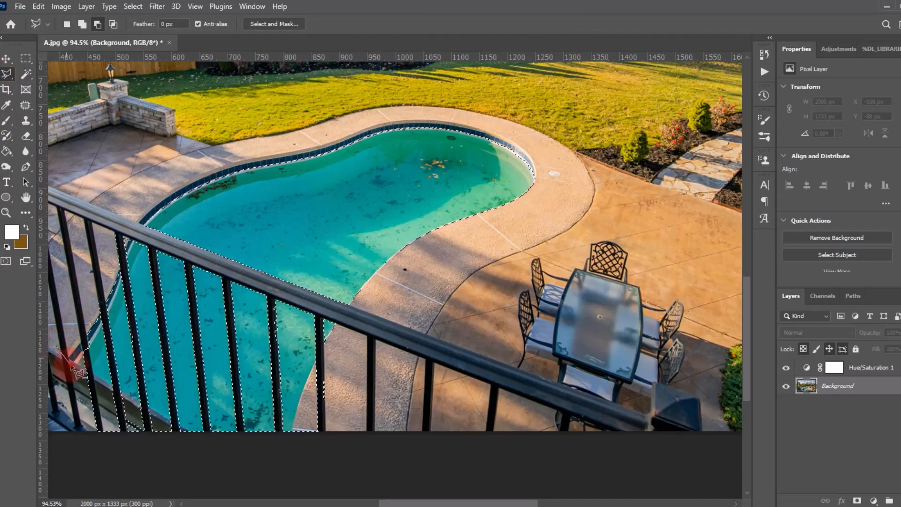
left_click(105, 317)
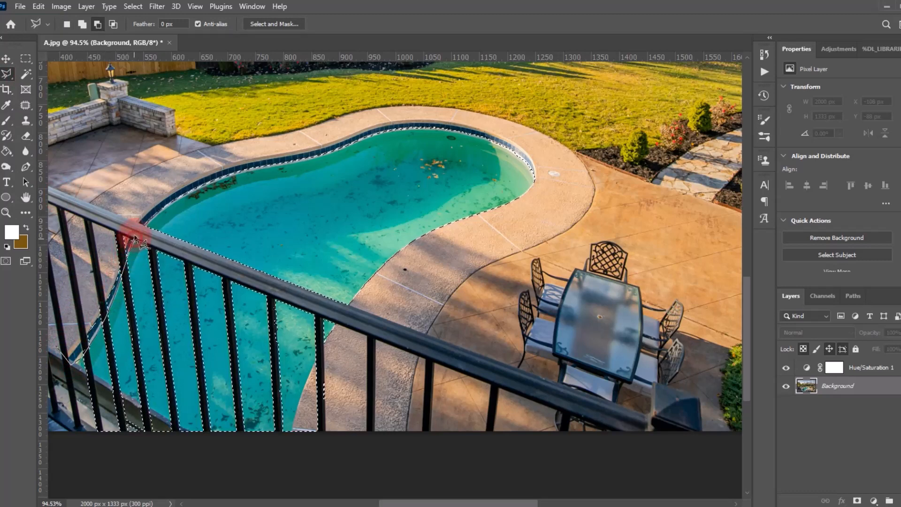
scroll(258, 324, "down", 1)
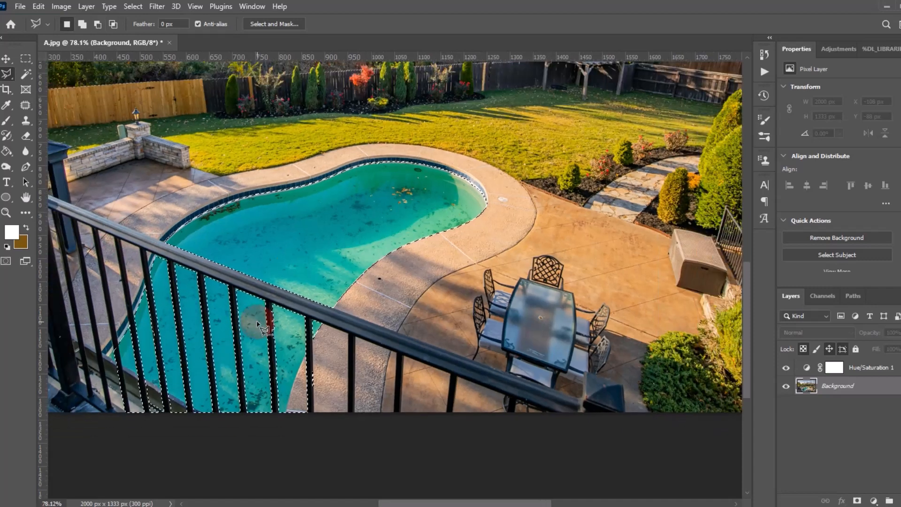
- Subtract the concrete deck beside the pool's lower right edge from the selection with the Polygonal Lasso
left_click(297, 431, "alt")
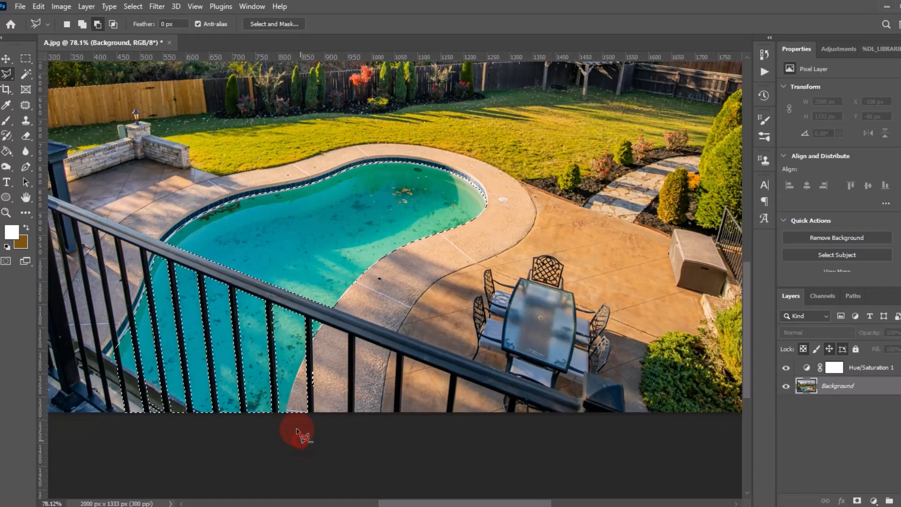
left_click(293, 391)
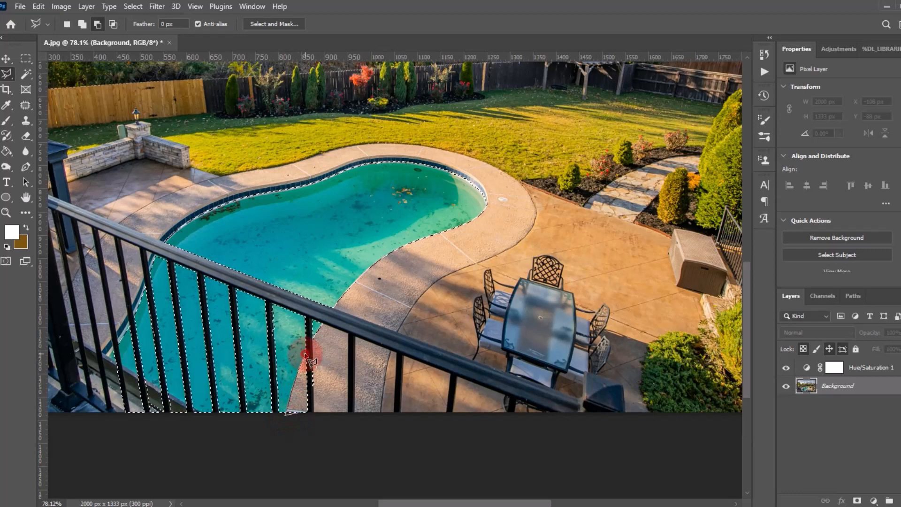
left_click(362, 372)
left_click(322, 421)
left_click(291, 419)
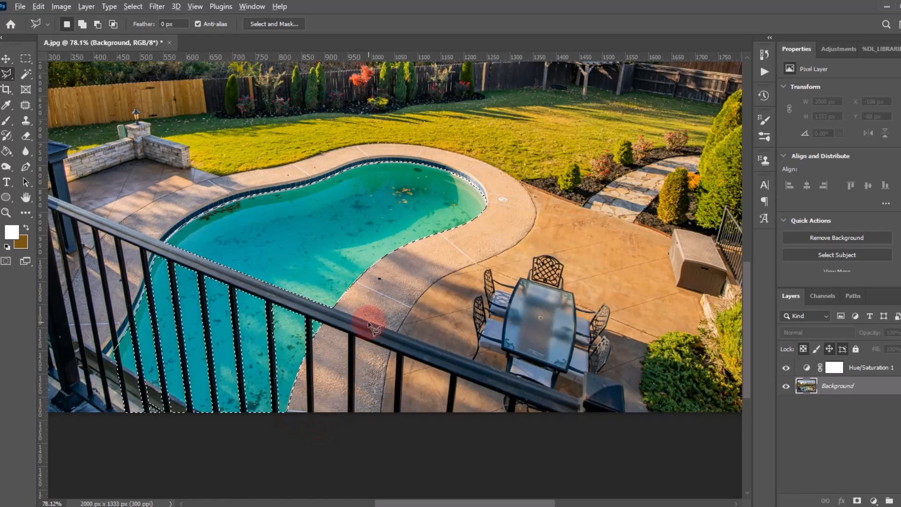
- Copy the selected pool water to a new layer and move that layer above the Hue/Saturation adjustment
scroll(368, 324, "down", 2)
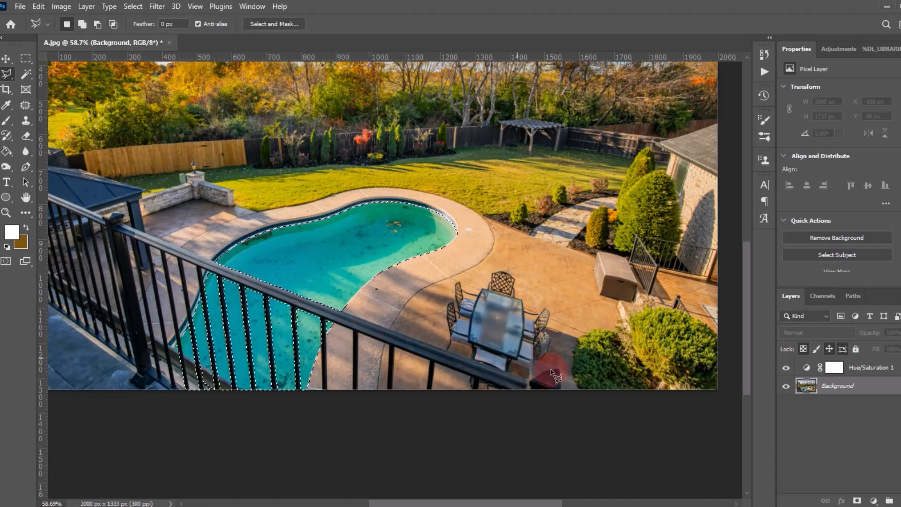
scroll(549, 375, "down", 1)
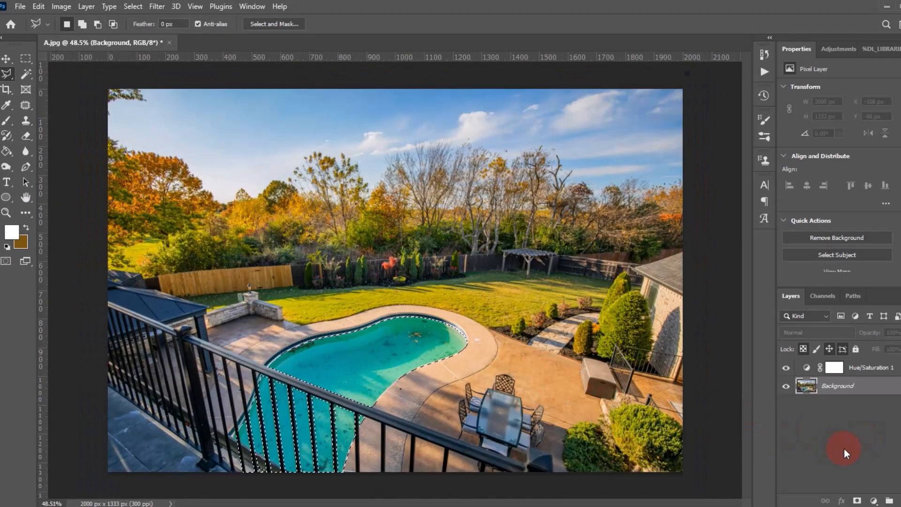
key("ctrl+j")
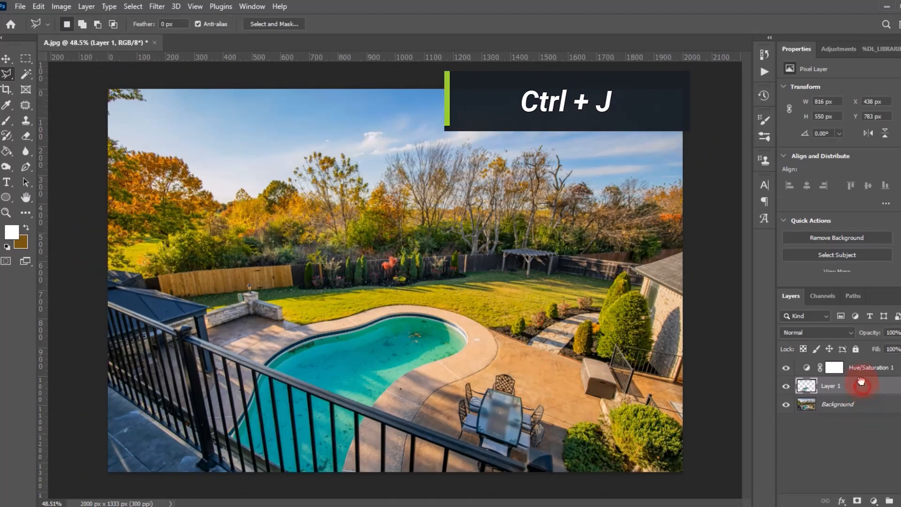
left_click_drag(861, 383, 859, 364)
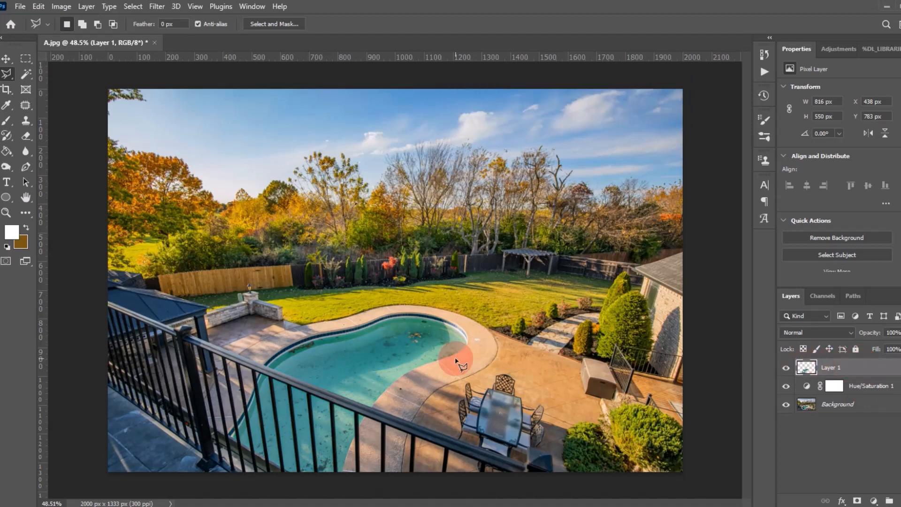
- Switch to Google Chrome and search Google Images for "backyard pool"
left_click(493, 446)
mouse_move(467, 505)
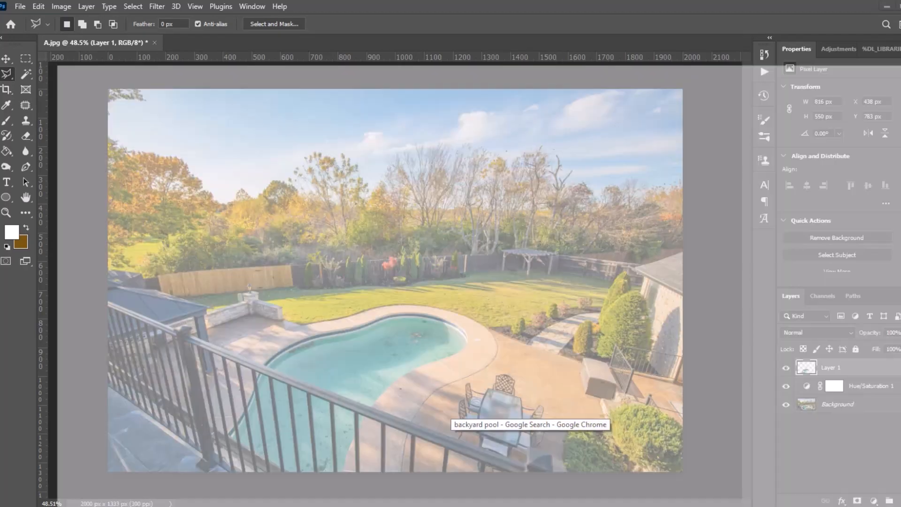
left_click(530, 472)
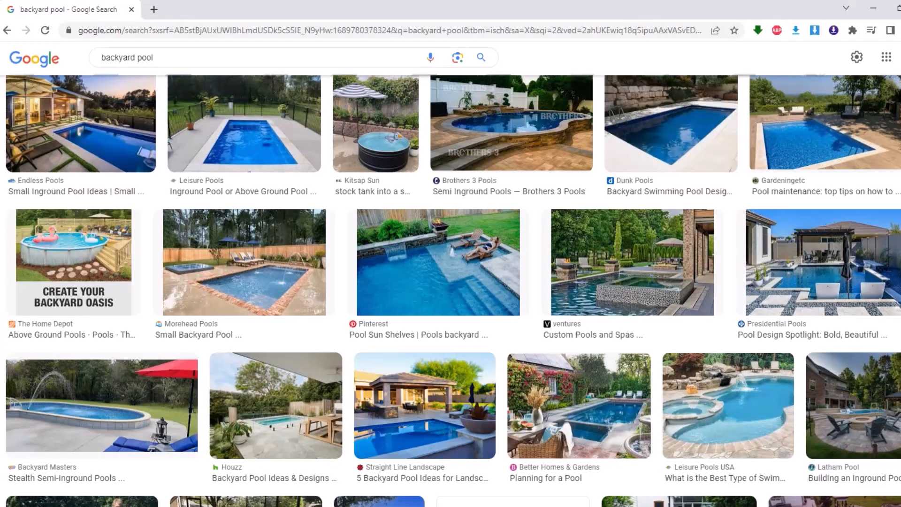
left_click_drag(169, 59, 66, 59)
type("poo")
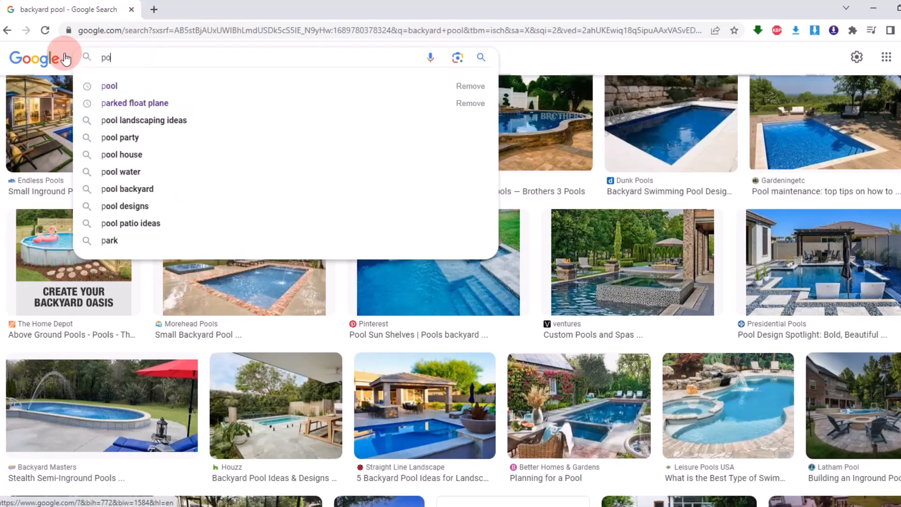
key("BackSpace")
key("BackSpace")
key("BackSpace")
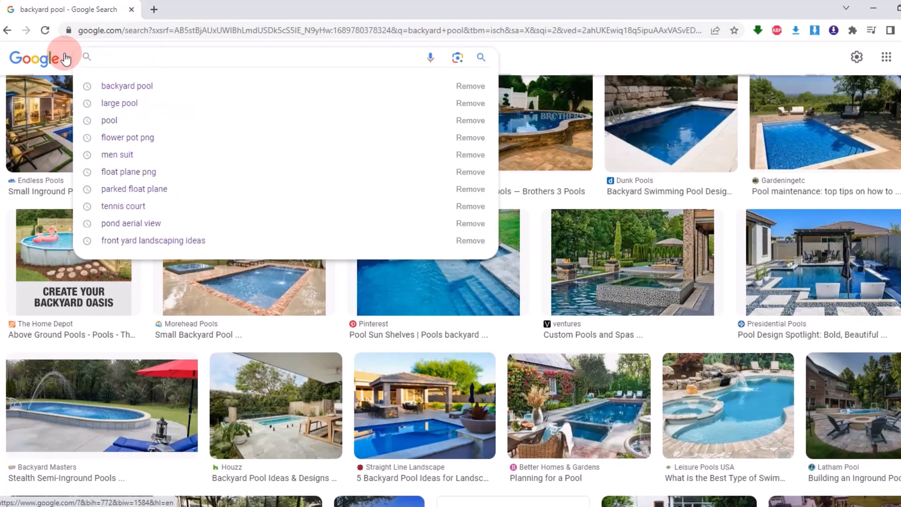
type("backya")
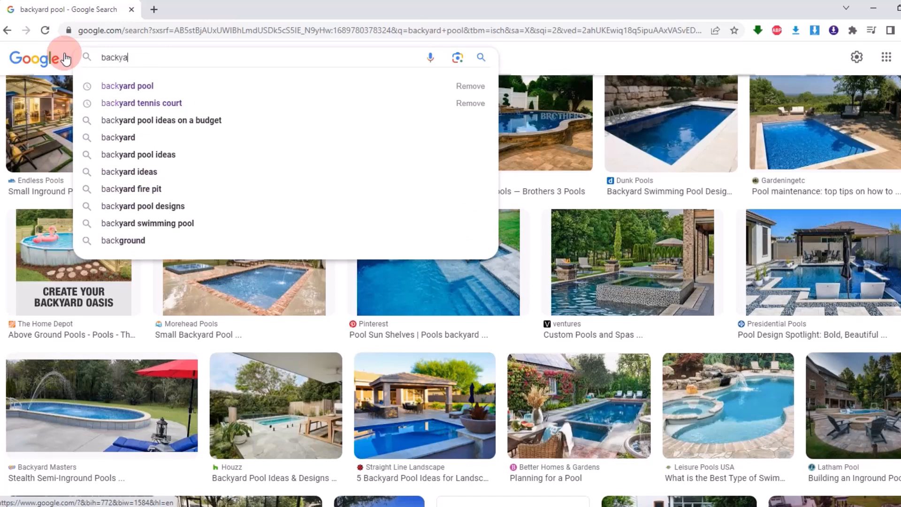
type("rd pool")
key("Return")
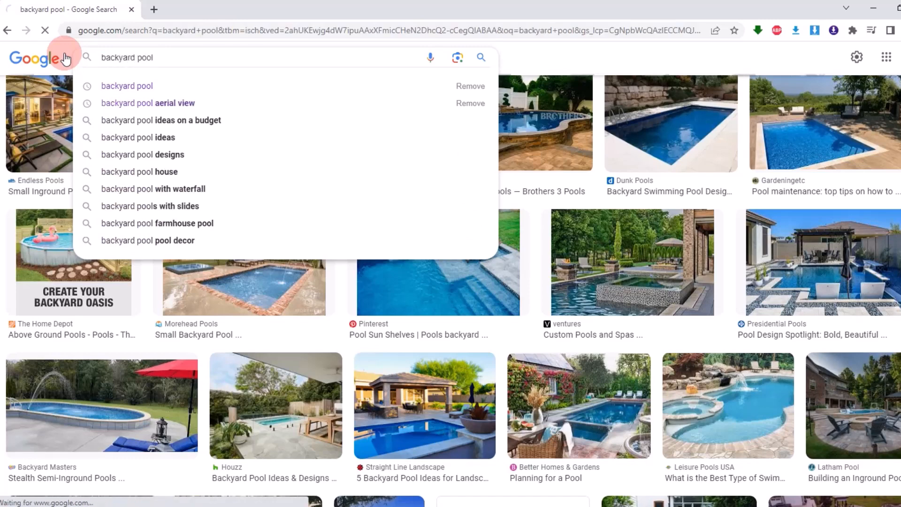
- Browse the backyard pool image results and preview the Gardeningetc pool photo and the related large heated pool photo
scroll(594, 257, "down", 8)
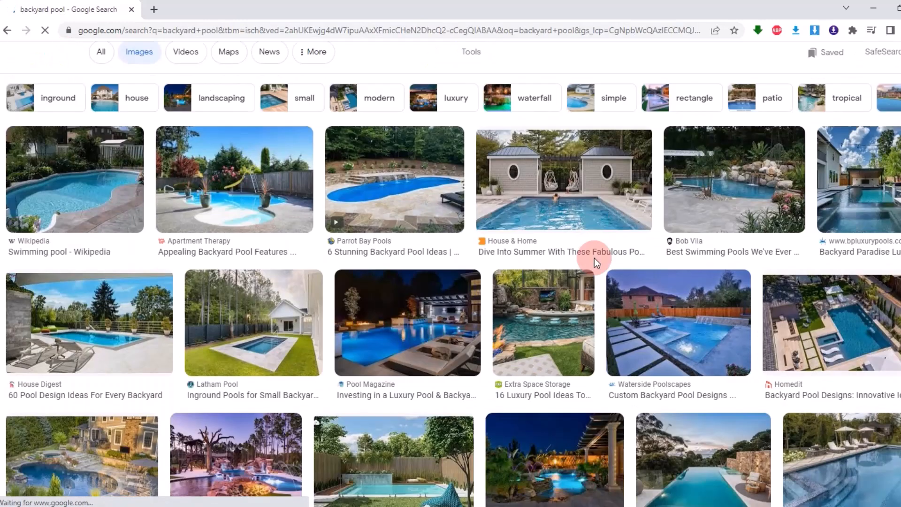
scroll(402, 257, "down", 4)
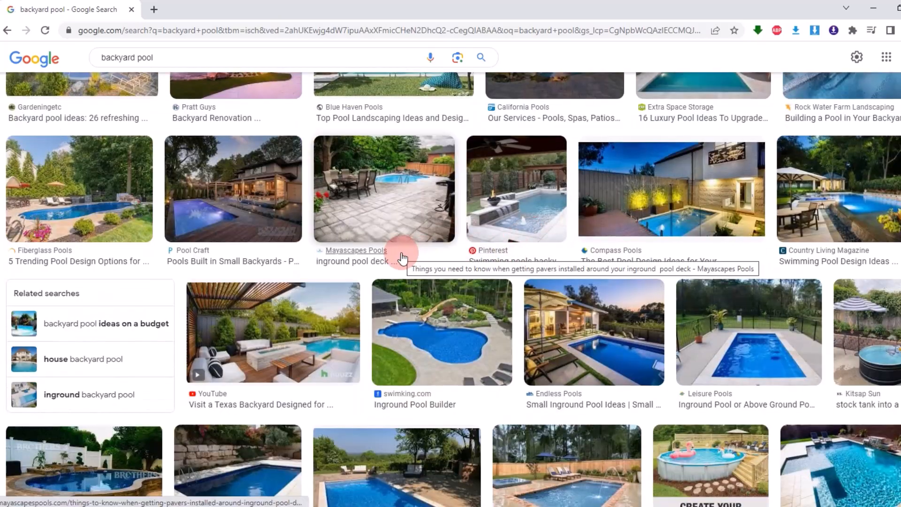
scroll(402, 258, "down", 3)
left_click(402, 308)
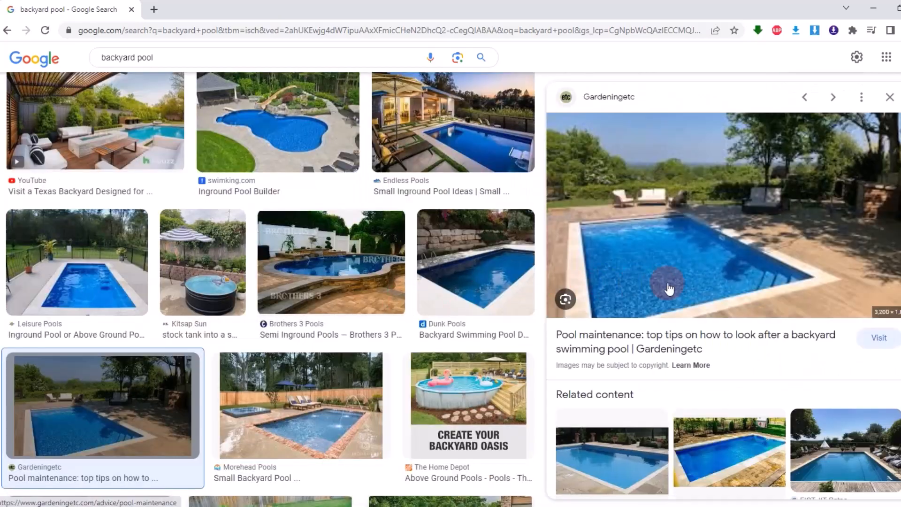
scroll(669, 289, "down", 8)
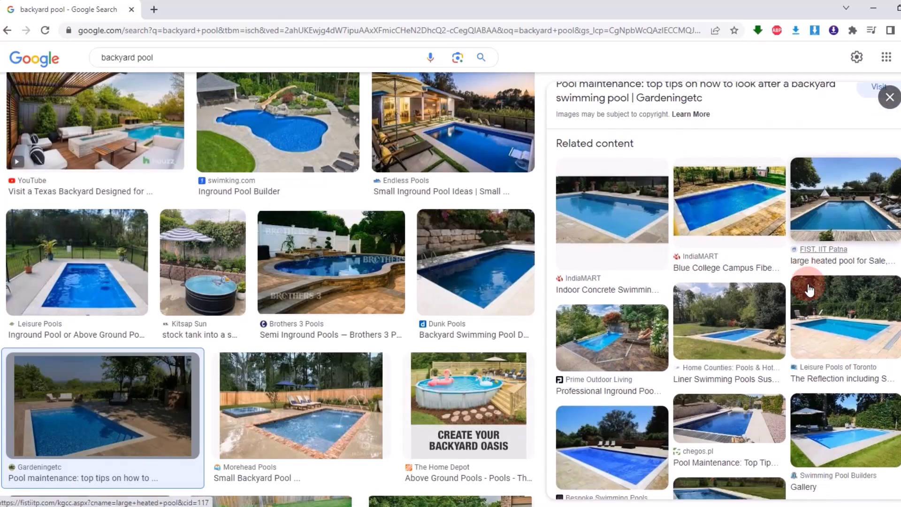
scroll(810, 291, "up", 3)
left_click(808, 284)
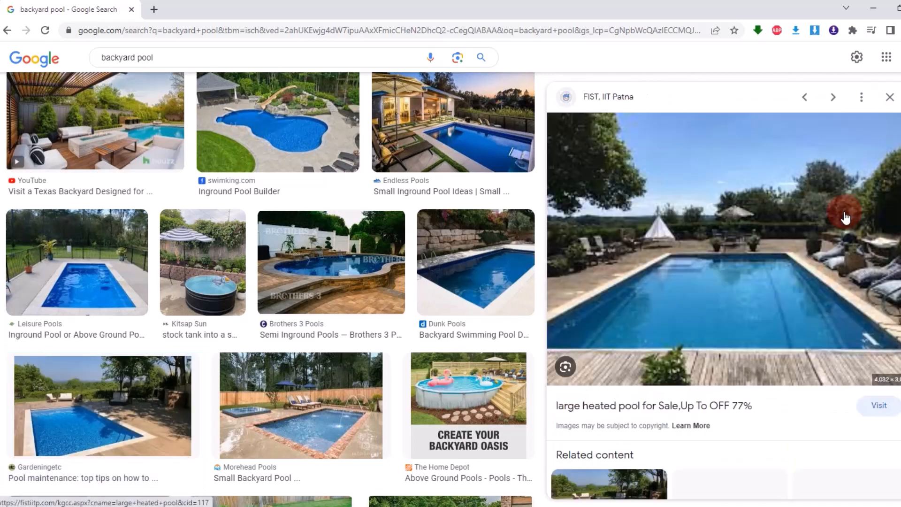
- Leave the browser and open "pool water (2).jpg" from the "clean pool water" folder as its own document in Photoshop
left_click(873, 8)
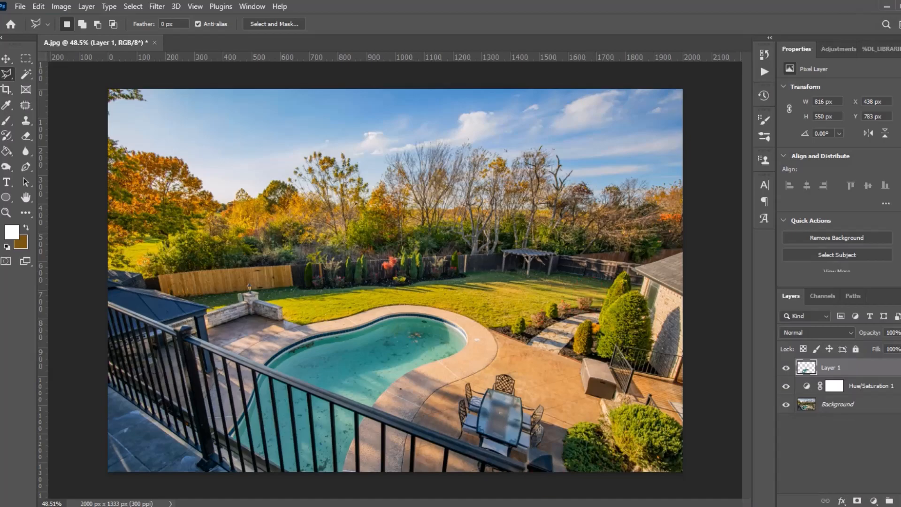
mouse_move(562, 505)
left_click(562, 469)
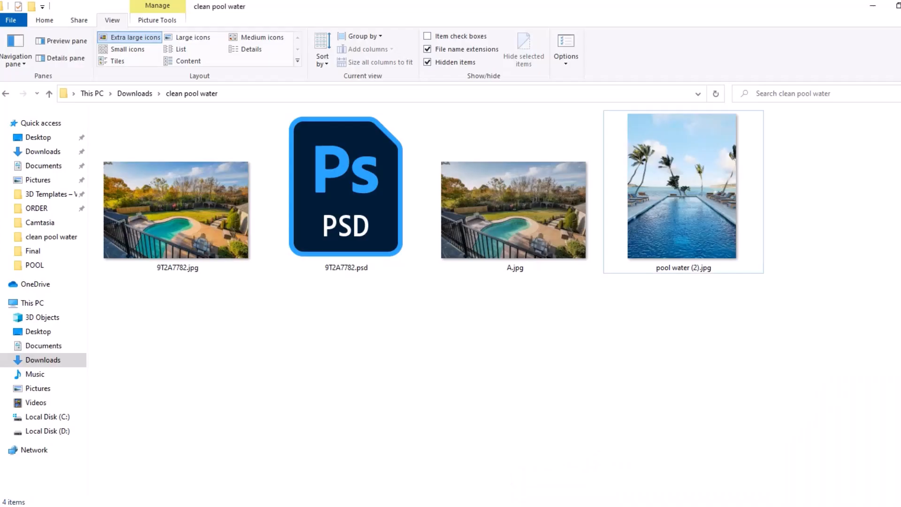
left_click(662, 241)
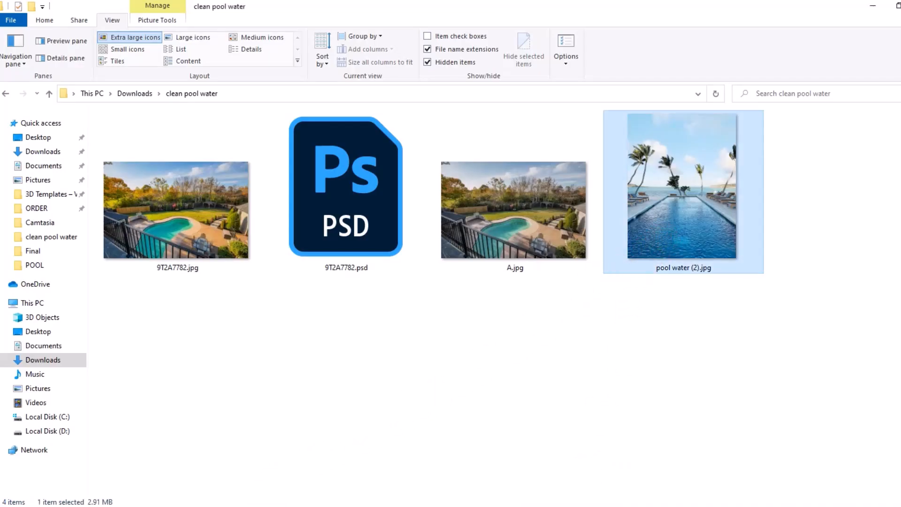
left_click_drag(661, 241, 403, 20)
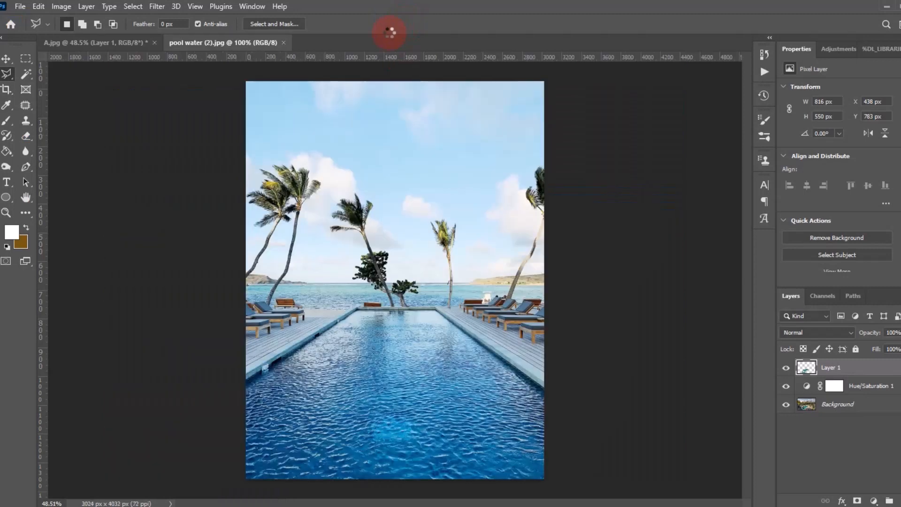
- Select the pool water in "pool water (2).jpg" with the Polygonal Lasso, following the deck edges down to the image's lower border
left_click(546, 394)
left_click(435, 311)
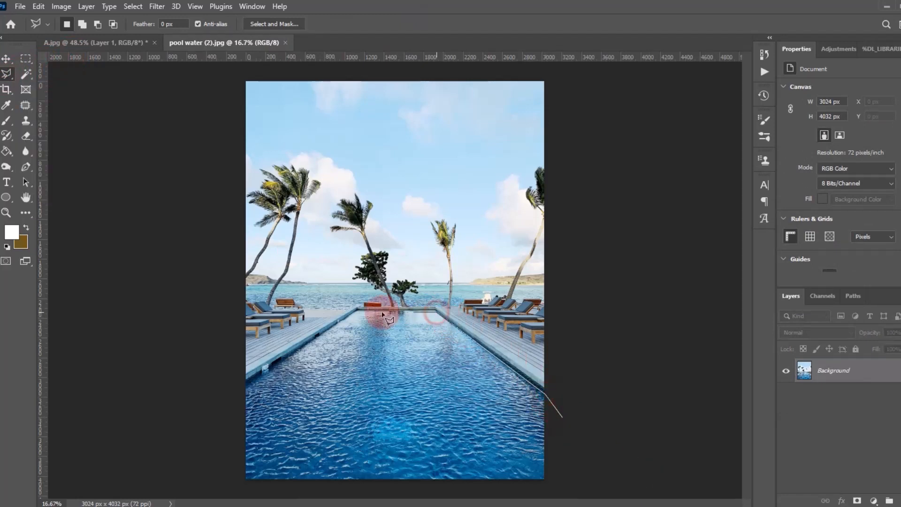
left_click(355, 312)
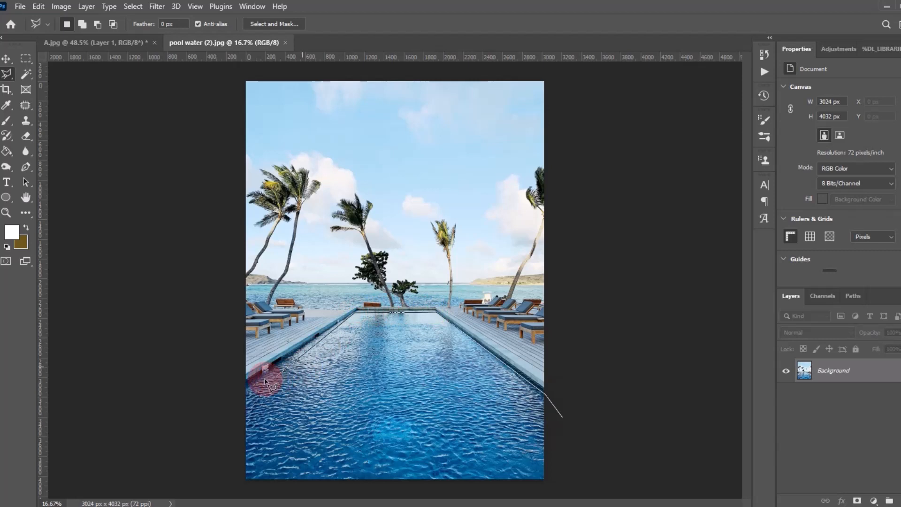
left_click(243, 391)
left_click(243, 478)
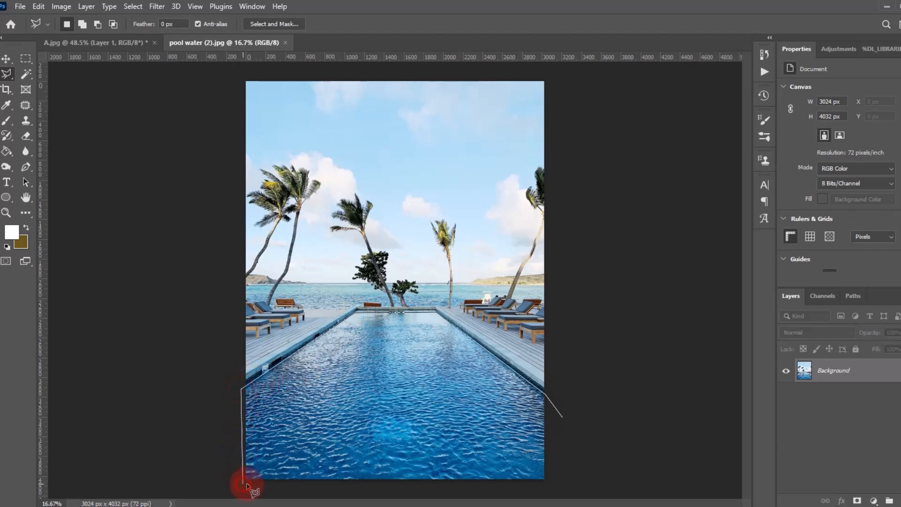
double_click(556, 486)
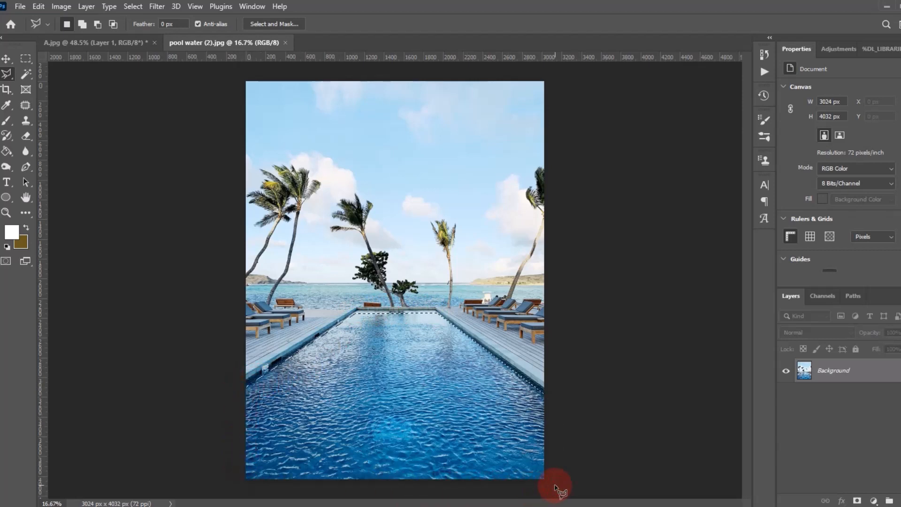
- Copy the selected water and paste it into A.jpg as a new layer above Layer 1
key("ctrl+c")
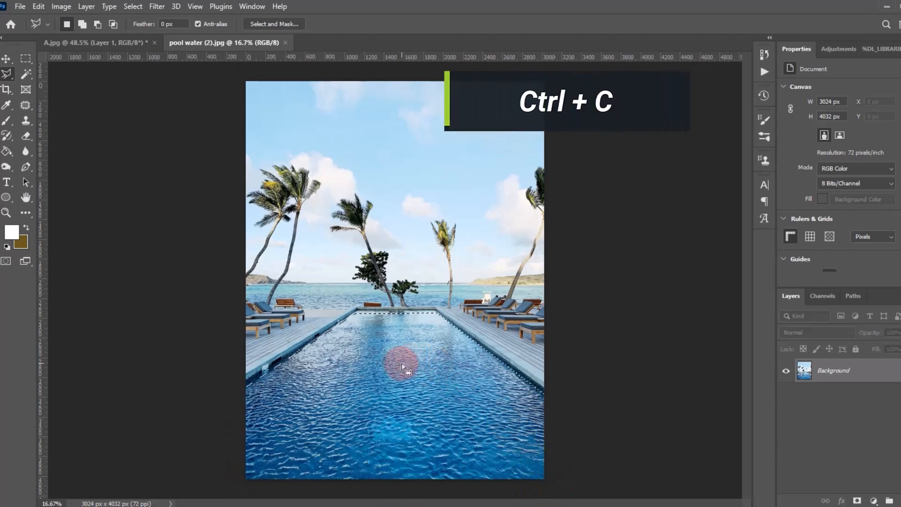
left_click(96, 41)
left_click(653, 369)
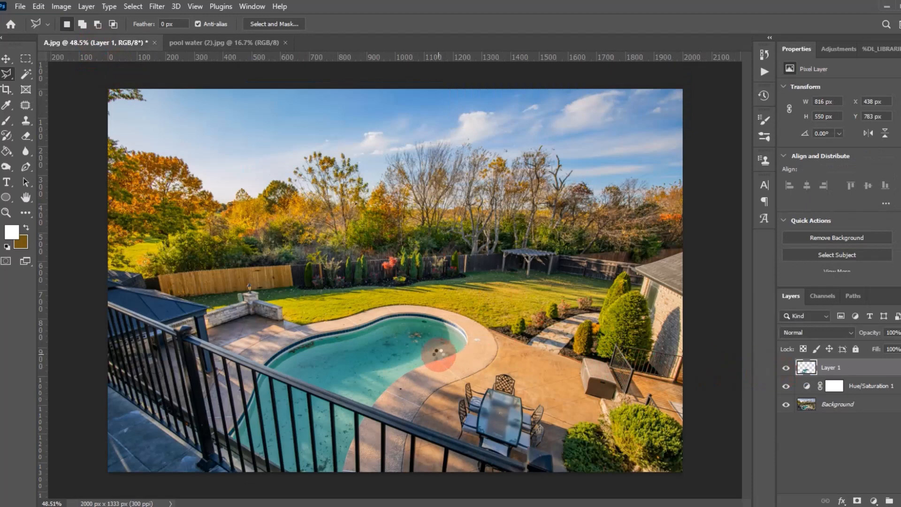
key("ctrl+v")
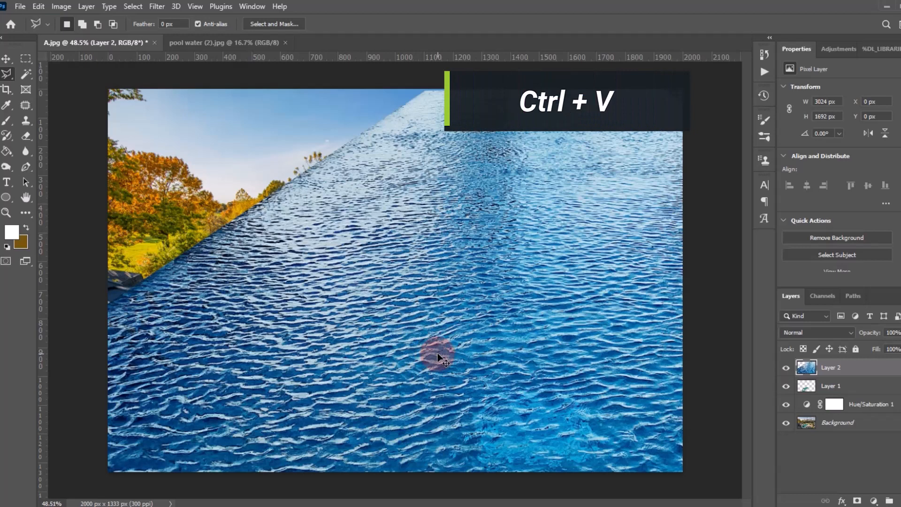
- Scale the pasted water layer down to about 37% with Free Transform and move it over the backyard pool
key("ctrl+t")
scroll(379, 347, "down", 1)
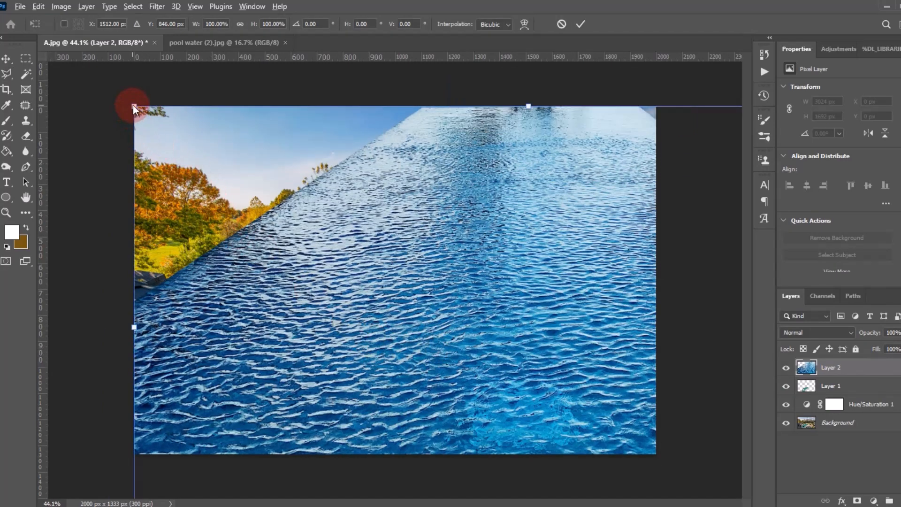
left_click_drag(133, 104, 355, 309)
left_click_drag(547, 364, 370, 424)
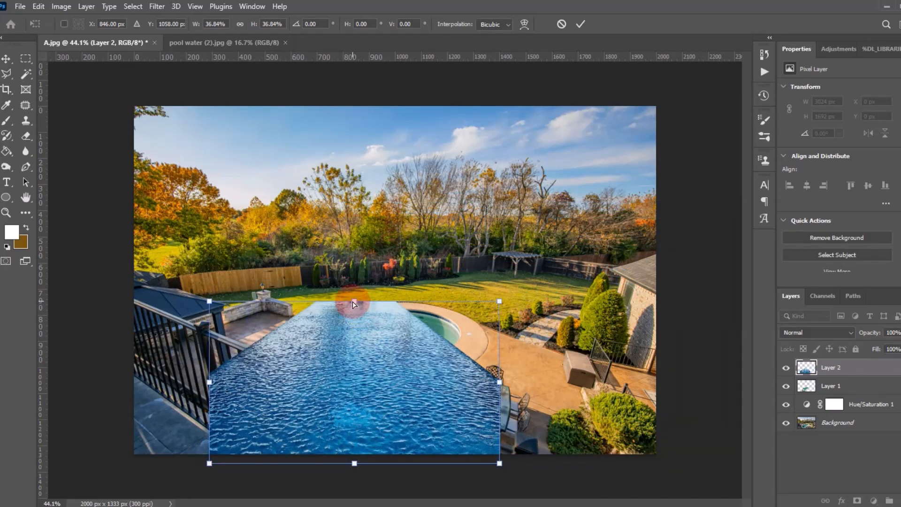
- Skew the water layer horizontally by about -19° and enlarge it to about 41% by 40% so it covers the whole pool
left_click_drag(354, 304, 411, 304)
left_click_drag(268, 301, 239, 287)
left_click_drag(347, 376, 347, 367)
left_click(586, 23)
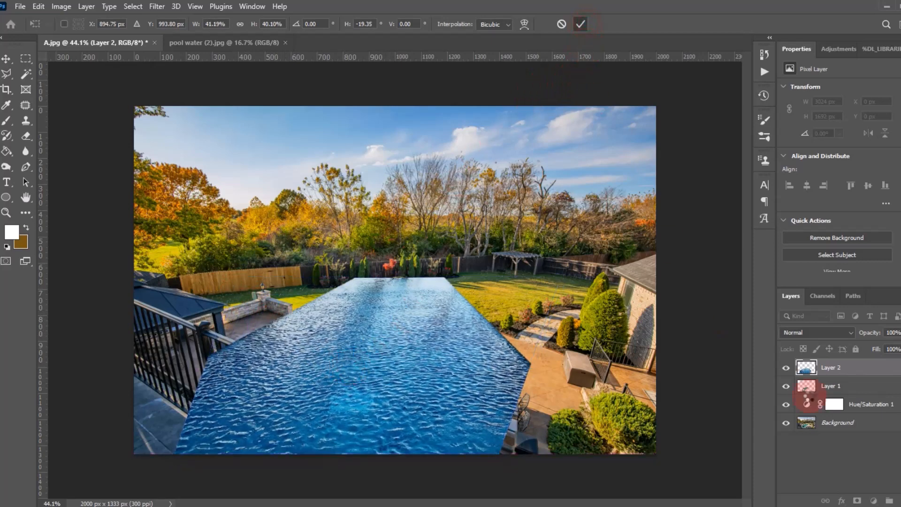
- Clip the water layer to Layer 1 with a clipping mask so it only fills the pool shape
key("l")
right_click(870, 374)
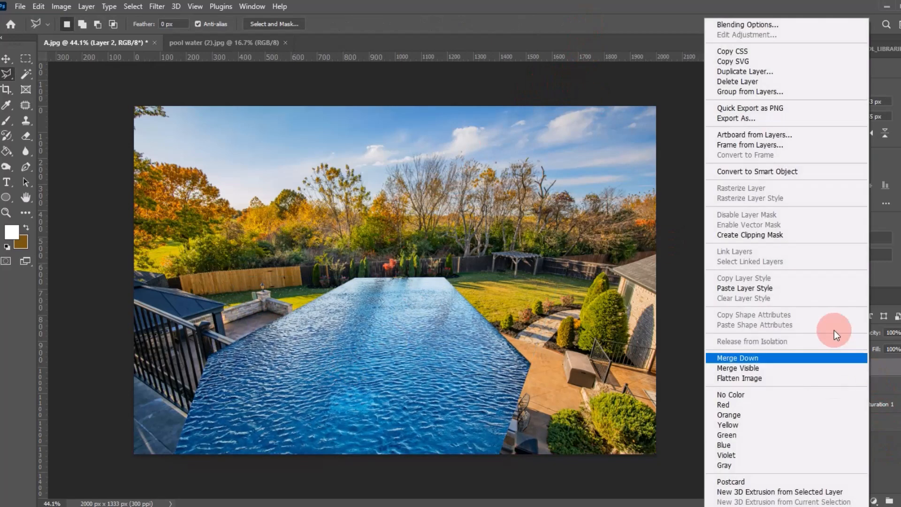
left_click(759, 234)
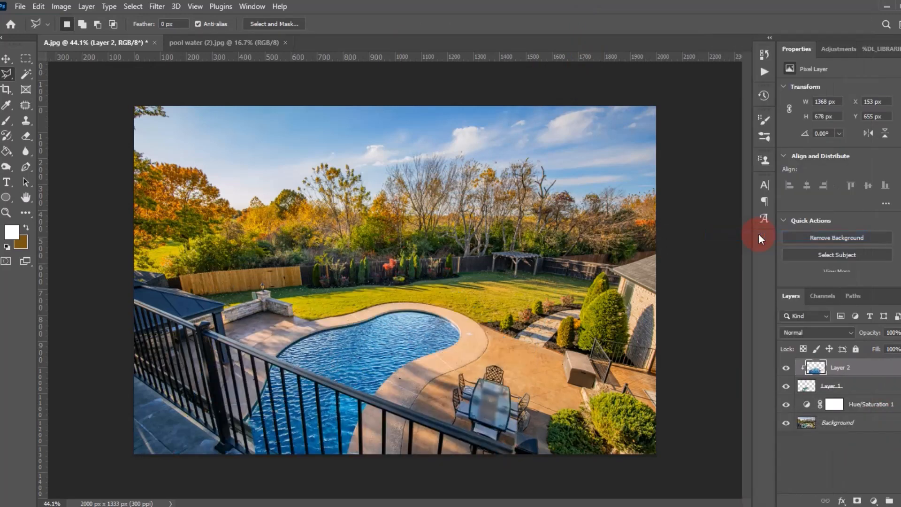
- Load the pool shape of Layer 1 as a selection and clear it again
left_click(816, 384)
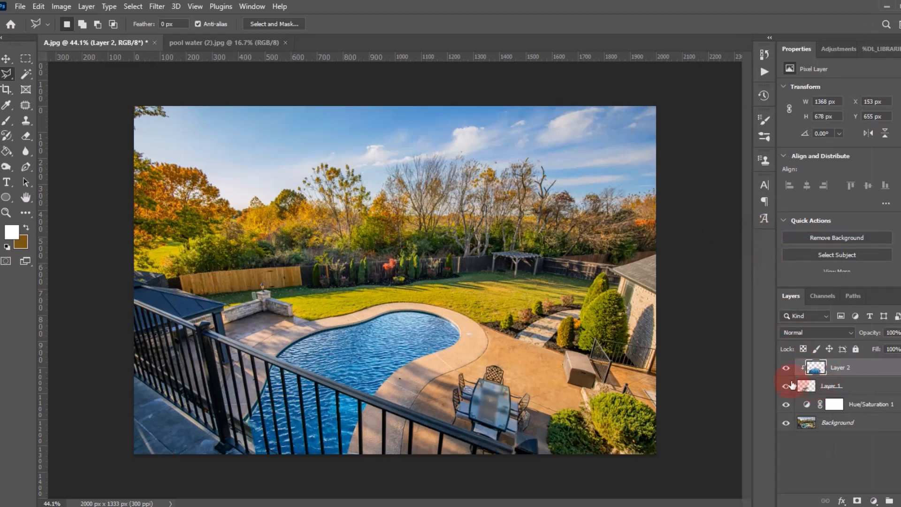
left_click(808, 387, "ctrl")
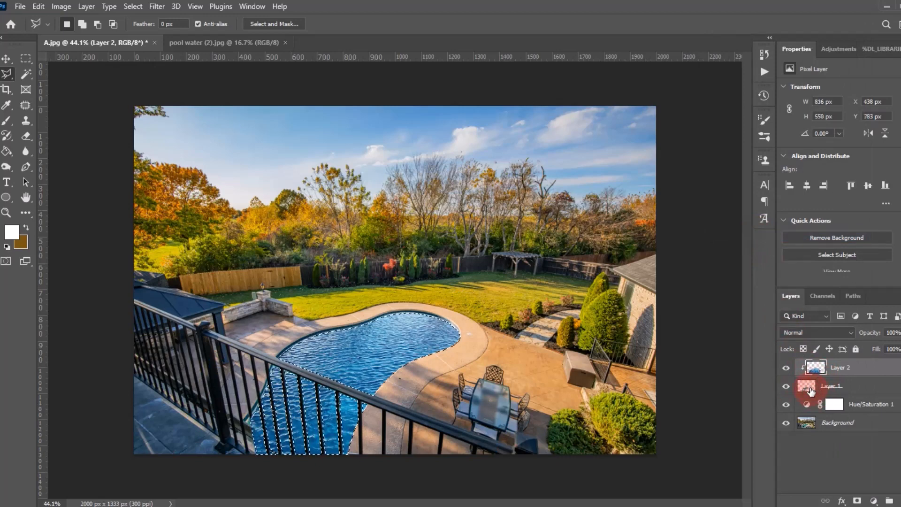
left_click(862, 375)
key("ctrl+d")
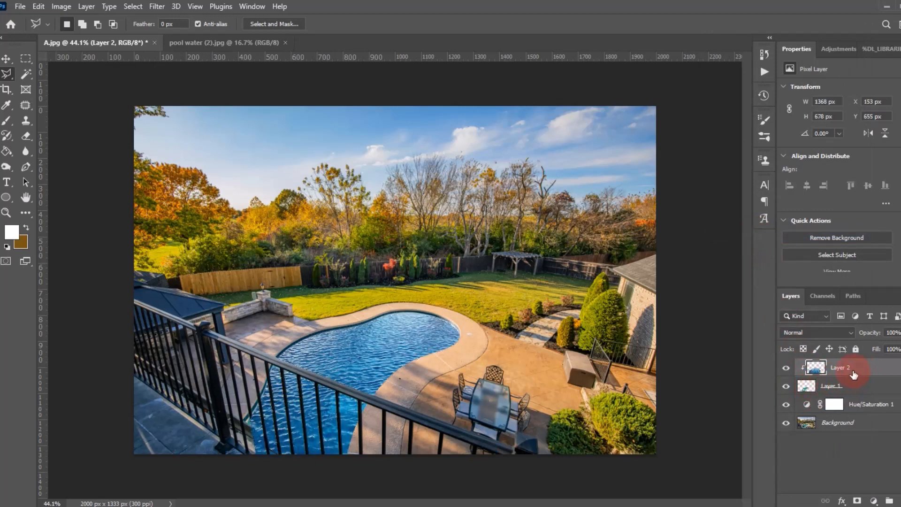
left_click(288, 391)
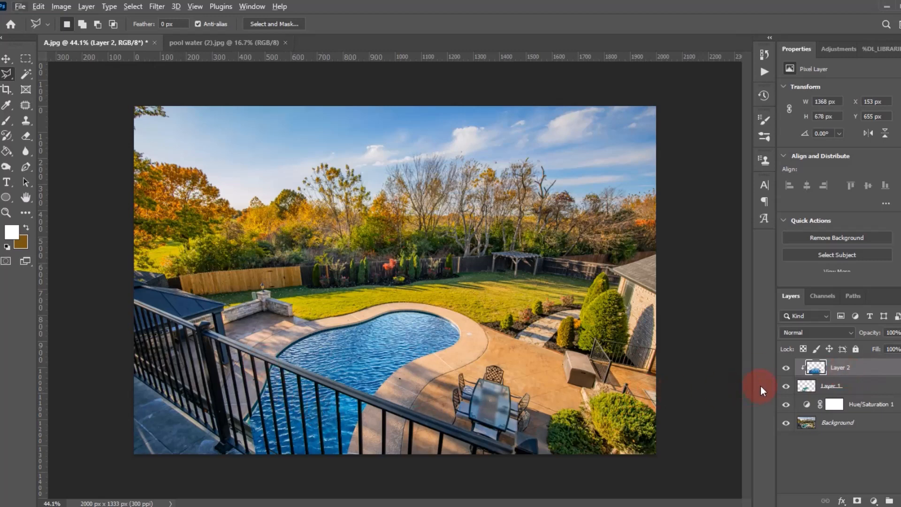
- Toggle the visibility of Layer 1 to compare the pool with and without the replaced water
left_click(786, 385)
left_click(788, 388)
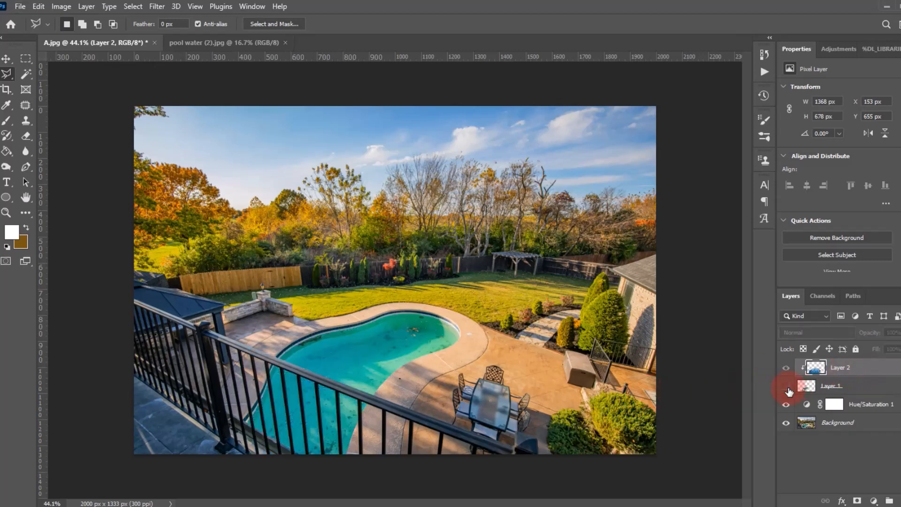
left_click(787, 387)
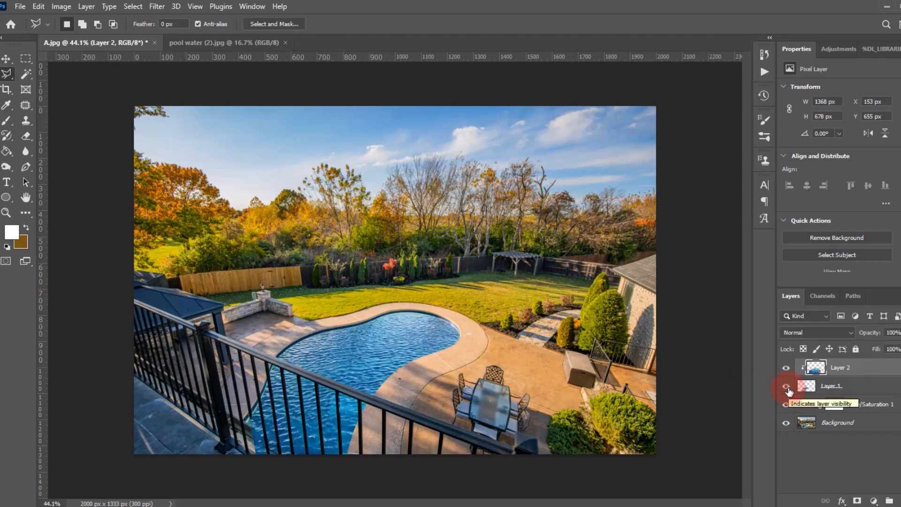
- With Layer 2 temporarily hidden, lasso the curb area at the pool's lower left behind the railing and delete it from Layer 1
left_click(786, 368)
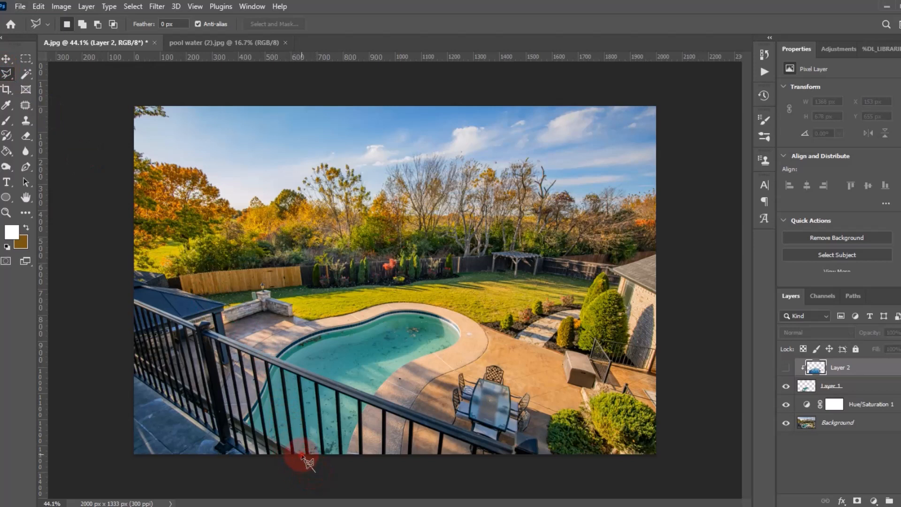
left_click(315, 470)
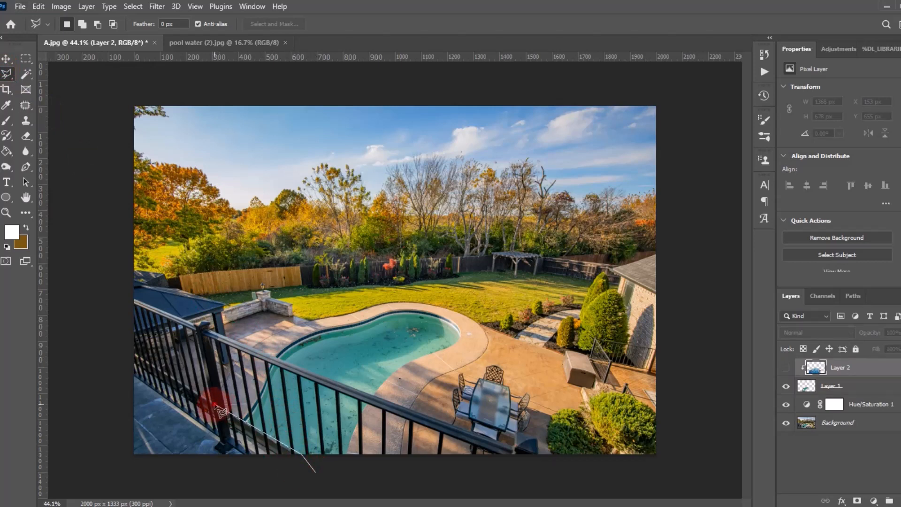
left_click(214, 405)
left_click(188, 471)
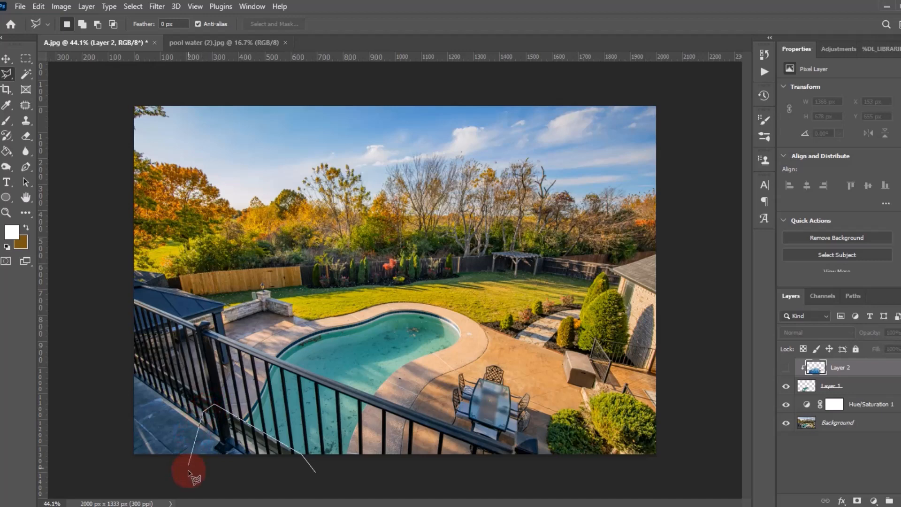
double_click(291, 477)
left_click(787, 369)
left_click(861, 387)
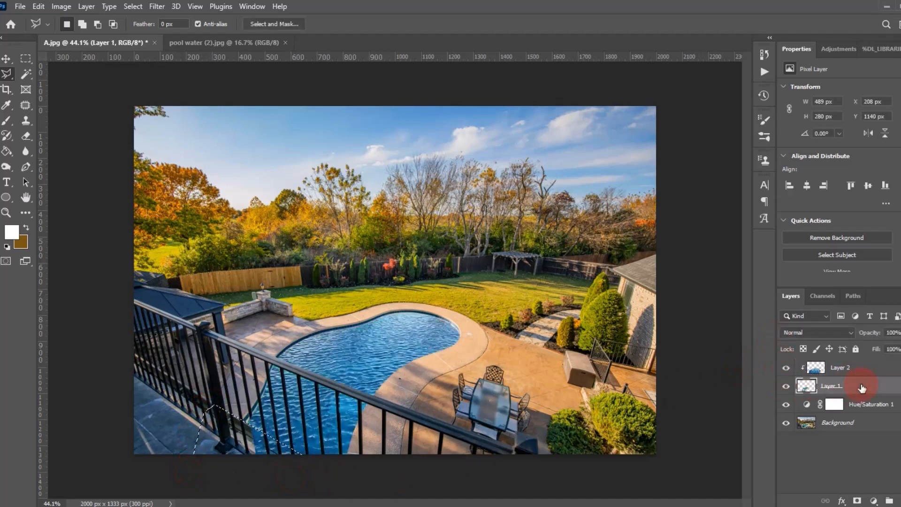
key("Delete")
key("ctrl+d")
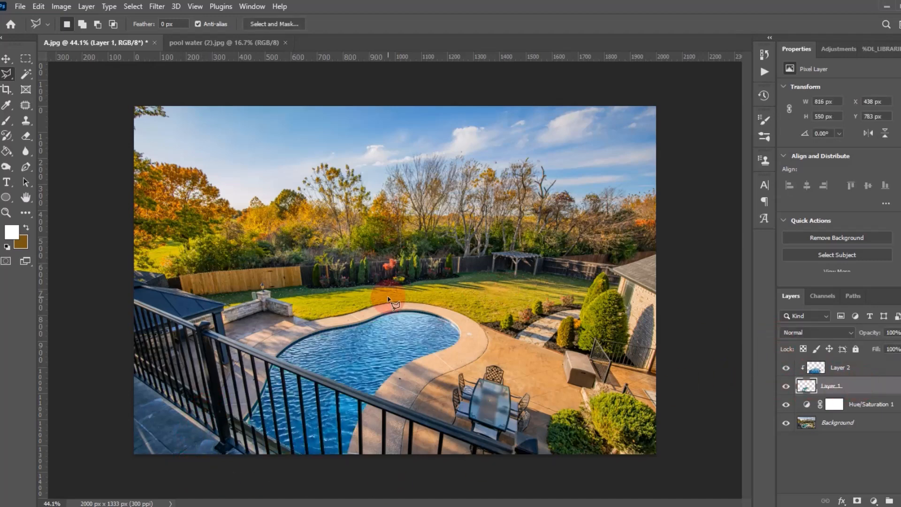
- With a 10 px Eraser at 40% hardness, erase the parts of Layer 1 covering the railing bars along the pool's near edge
left_click(26, 137)
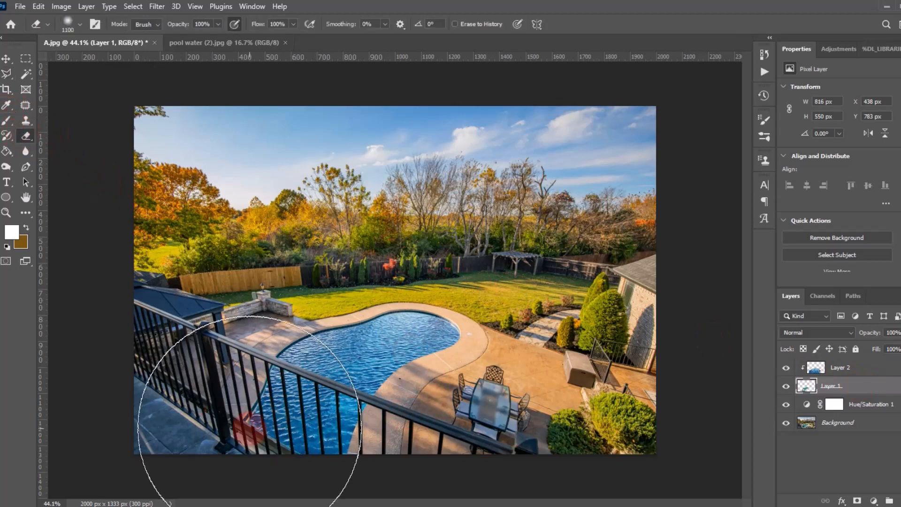
scroll(295, 411, "up", 5)
scroll(238, 438, "up", 6)
key("bracketleft")
key("bracketleft")
key("bracketleft")
key("bracketleft")
key("bracketleft")
key("bracketleft")
key("bracketleft")
key("bracketleft")
key("bracketleft")
key("bracketleft")
key("bracketleft")
key("bracketleft")
key("bracketleft")
key("bracketleft")
key("bracketleft")
key("bracketleft")
key("bracketleft")
key("bracketleft")
key("bracketleft")
key("bracketleft")
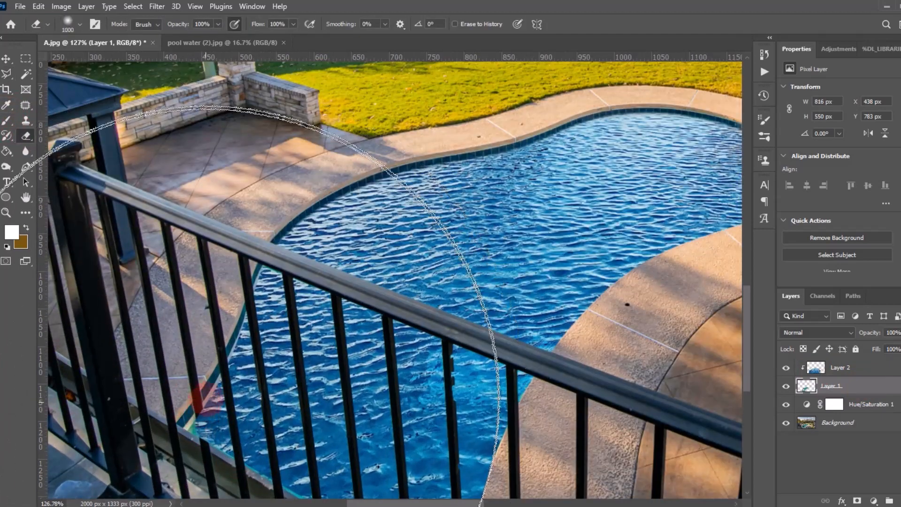
left_click(78, 24)
type("40")
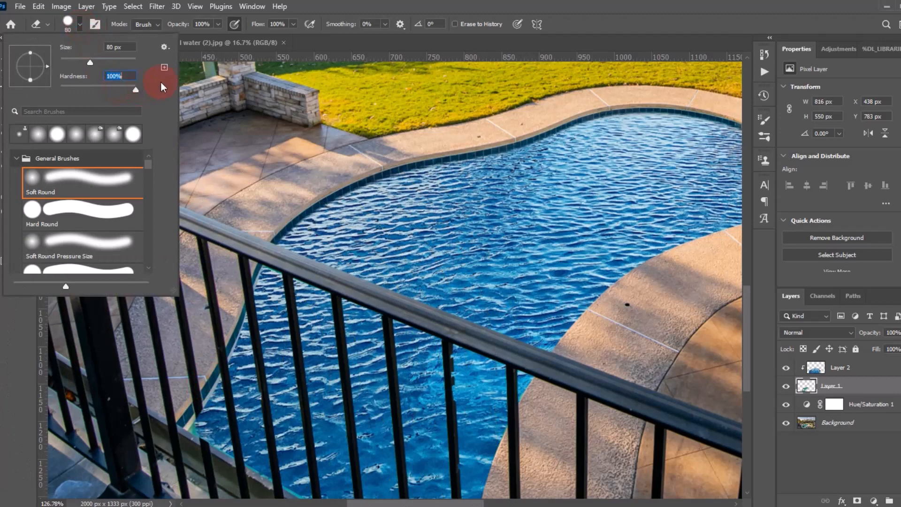
key("Return")
key("bracketleft")
key("bracketleft")
key("bracketleft")
key("bracketleft")
key("bracketleft")
key("bracketleft")
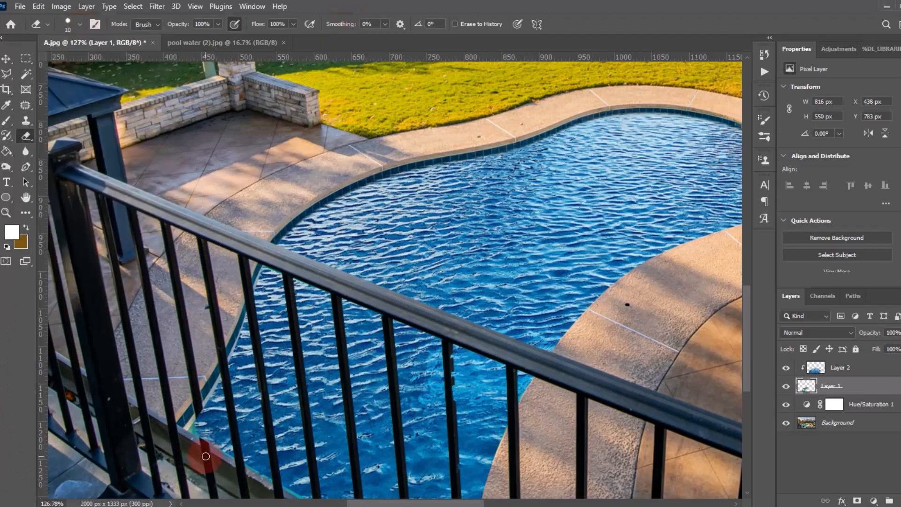
mouse_move(206, 456)
left_mouse_down()
mouse_move(198, 404)
mouse_move(199, 443)
mouse_move(205, 449)
mouse_move(198, 406)
mouse_move(210, 488)
left_mouse_up()
mouse_move(456, 480)
left_mouse_down()
mouse_move(448, 343)
mouse_move(459, 483)
left_mouse_up()
scroll(334, 409, "down", 3)
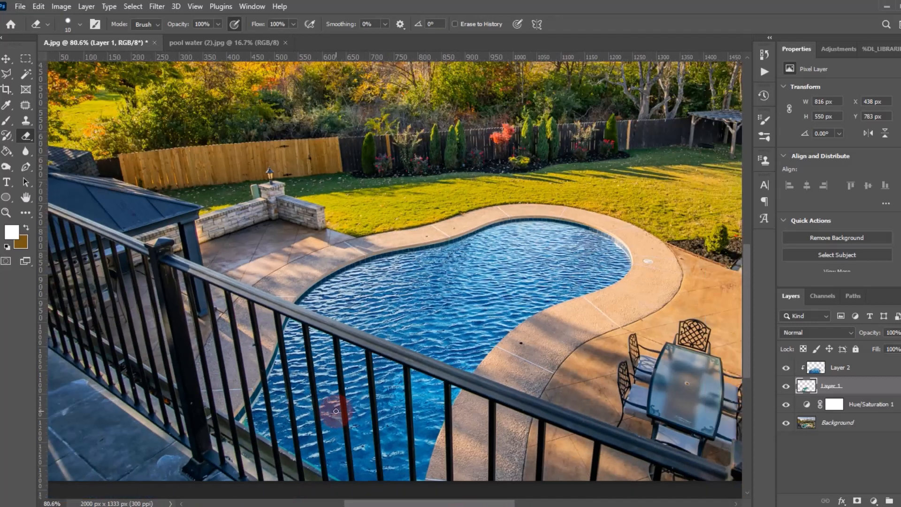
scroll(336, 411, "down", 2)
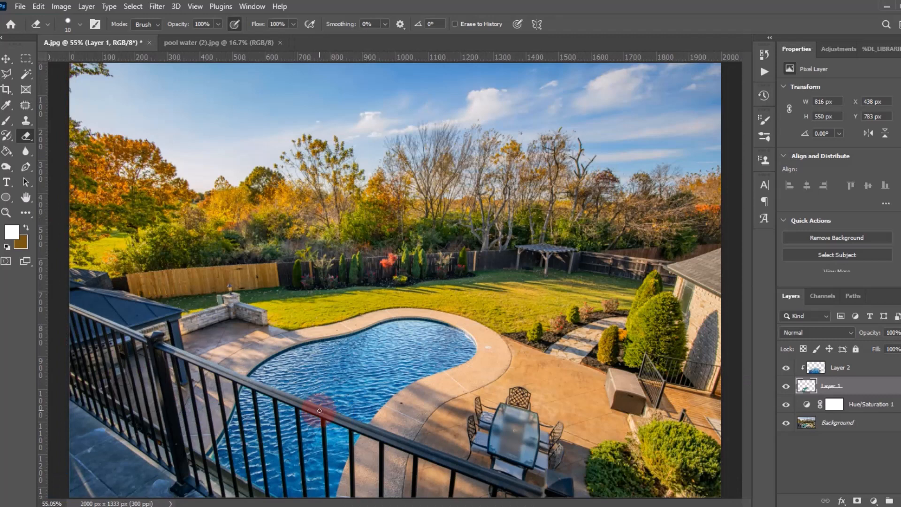
- Lower the opacity of the water layer, Layer 2, to 63%
left_click(6, 59)
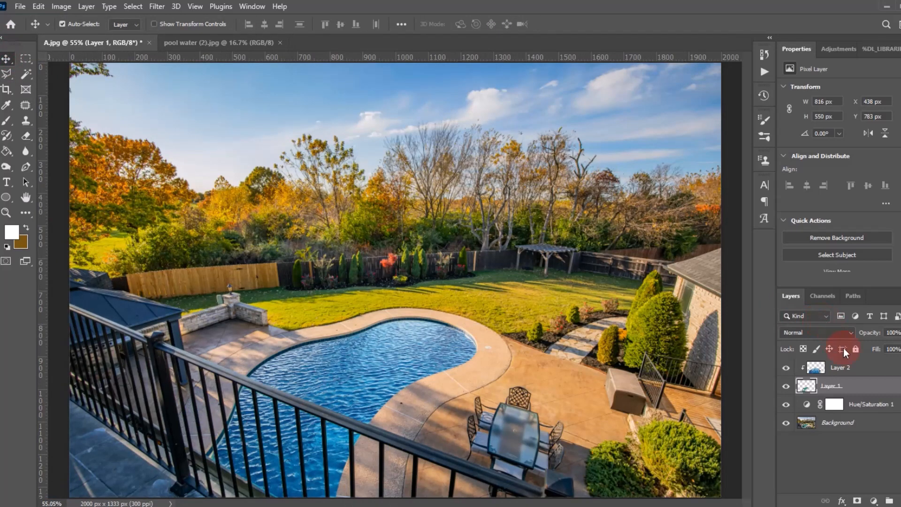
left_click(857, 373)
scroll(299, 337, "down", 2)
scroll(298, 337, "up", 1)
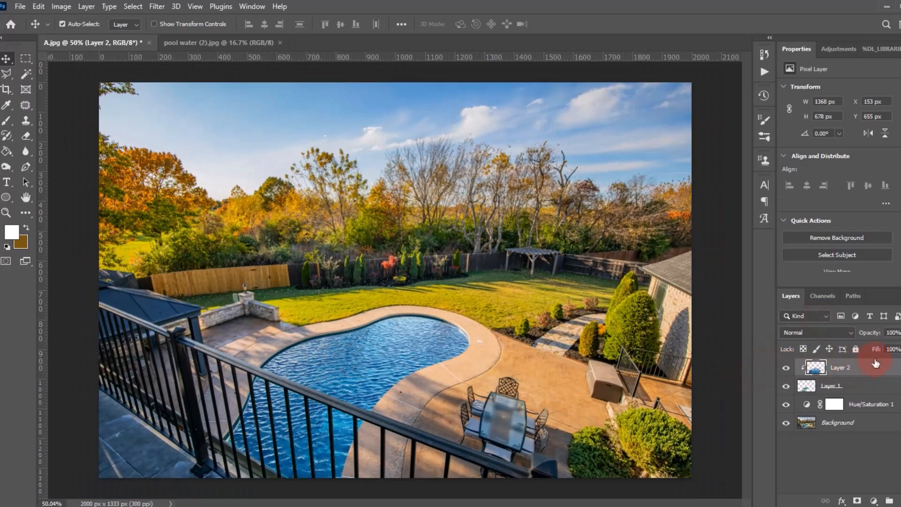
left_click_drag(871, 334, 856, 335)
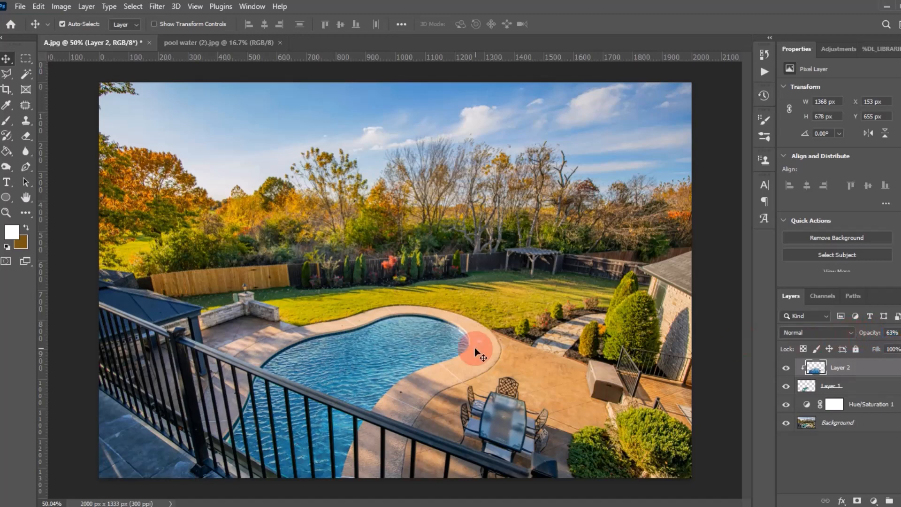
left_click_drag(474, 347, 495, 348)
- Add a new empty layer above Layer 2 and clip it to the pool shape with a clipping mask
left_click(897, 500)
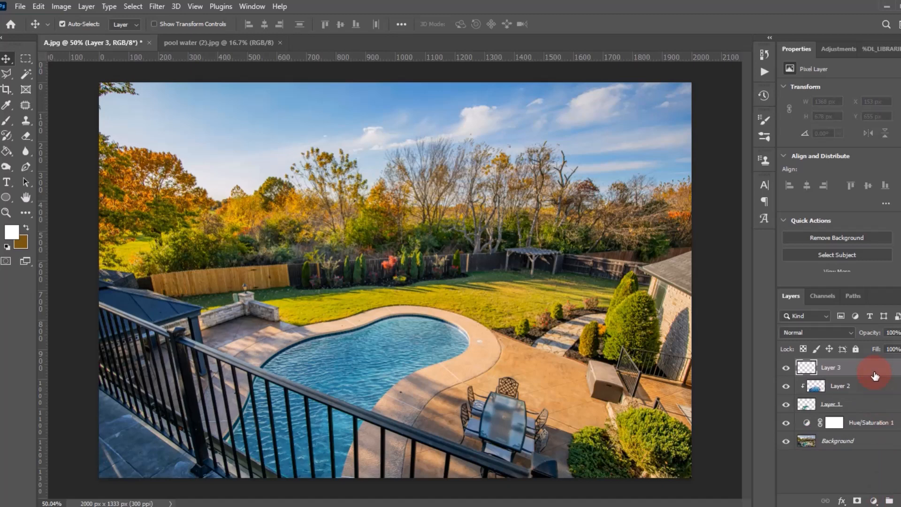
right_click(874, 376)
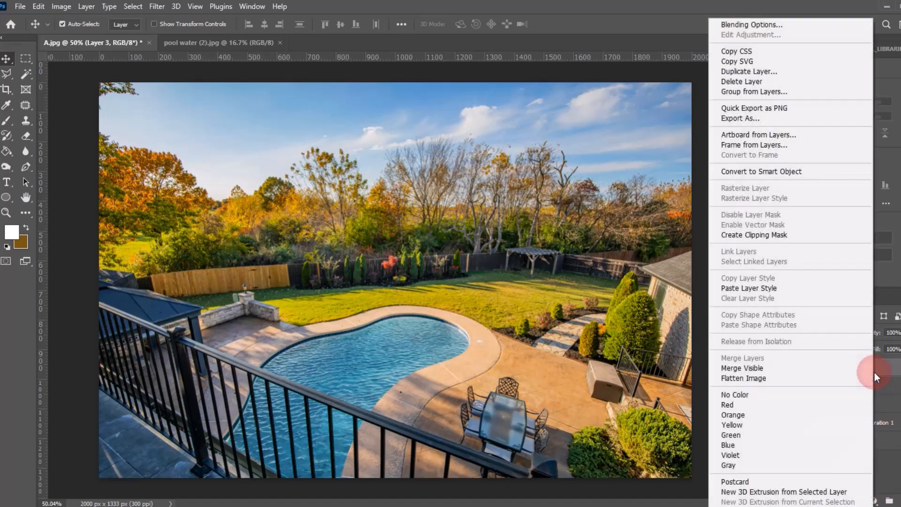
left_click(767, 234)
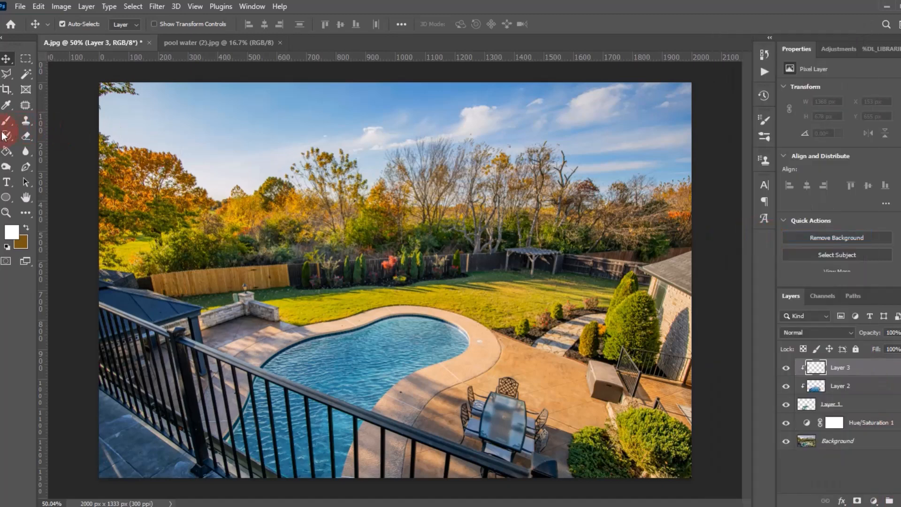
- Set black as the foreground colour and choose the Brush tool with a Soft Round tip at 0% hardness
left_click(9, 245)
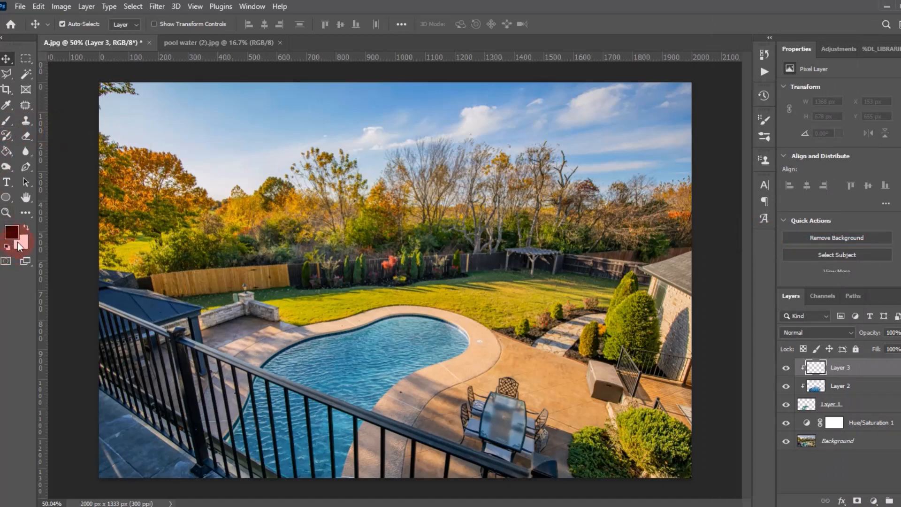
left_click(26, 228)
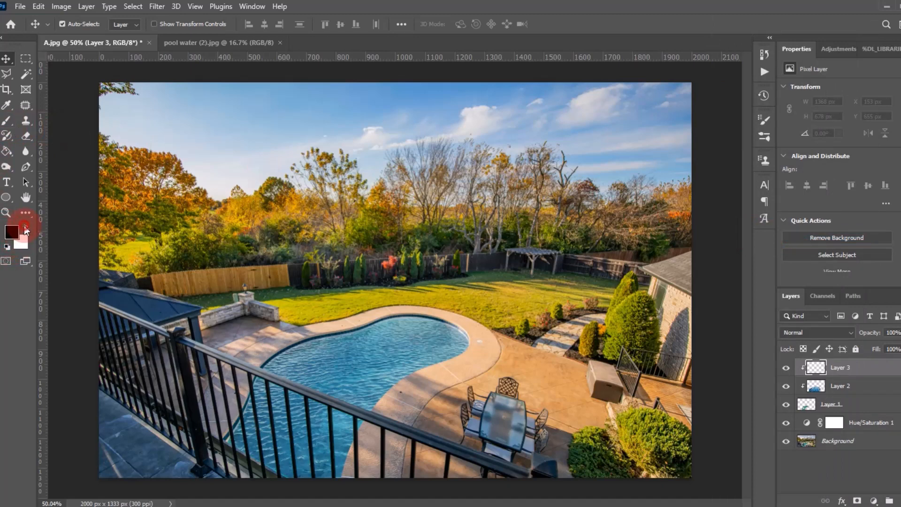
left_click(7, 123)
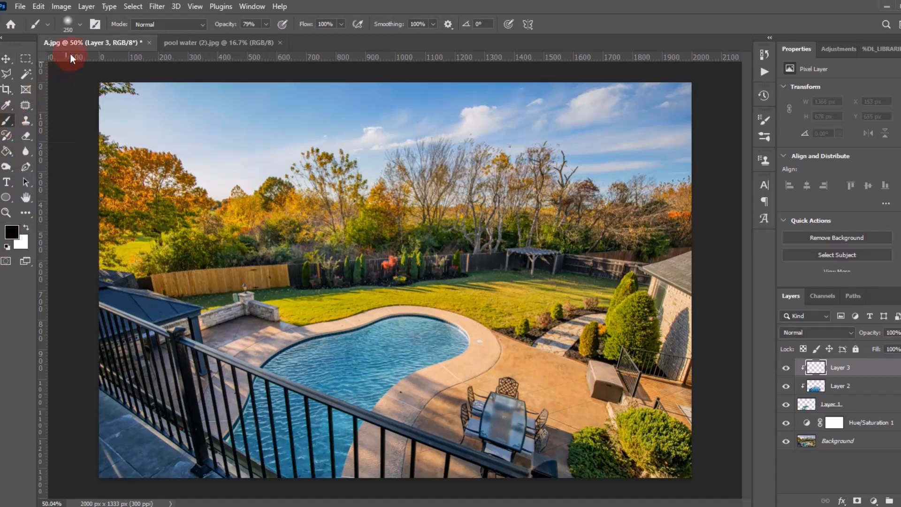
left_click(80, 26)
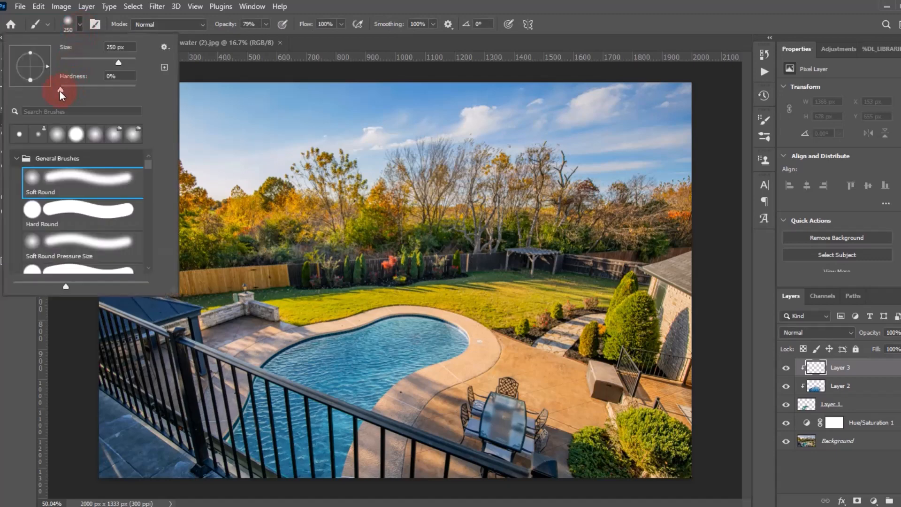
left_click(309, 14)
- Reduce the brush to 60 px and paint a soft black shadow on Layer 3 along the pool's far edge down to the railing
scroll(275, 389, "up", 2)
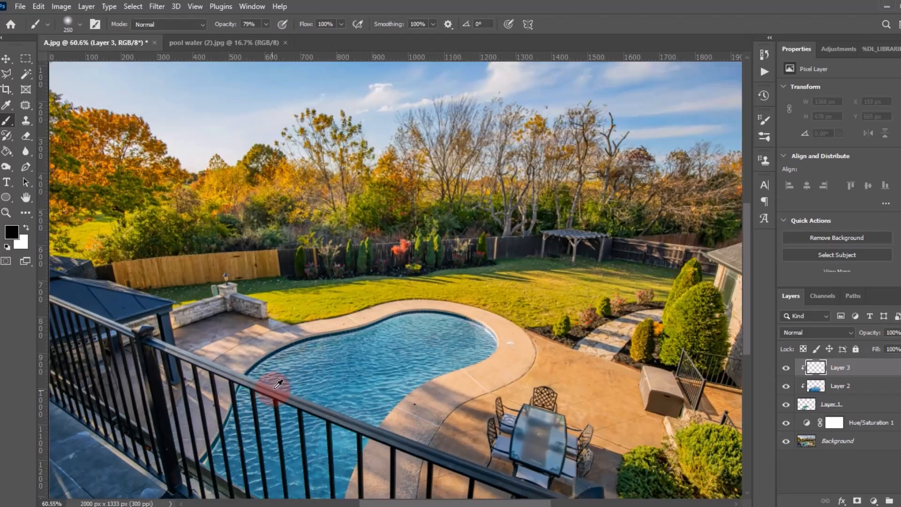
scroll(402, 356, "down", 2)
key("bracketleft")
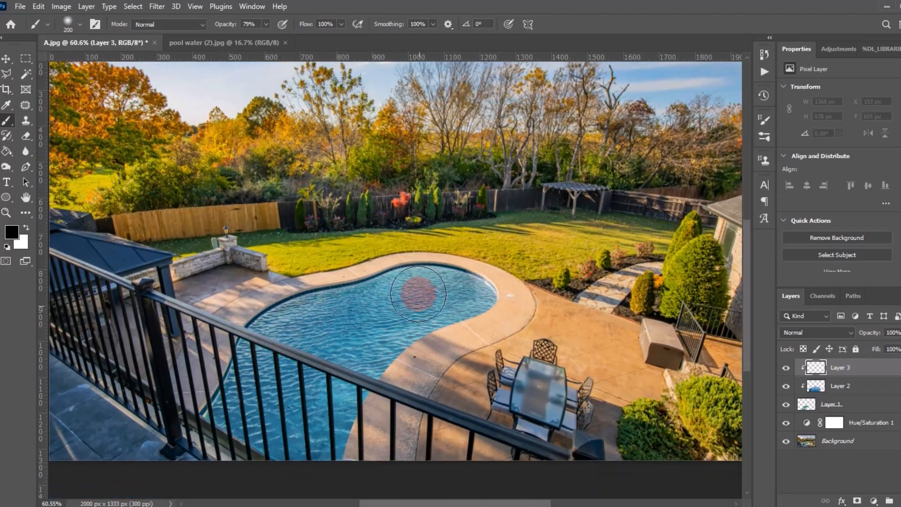
key("bracketleft")
key("bracketleft")
key("bracketleft")
key("bracketleft")
key("bracketleft")
key("bracketleft")
key("bracketleft")
key("bracketleft")
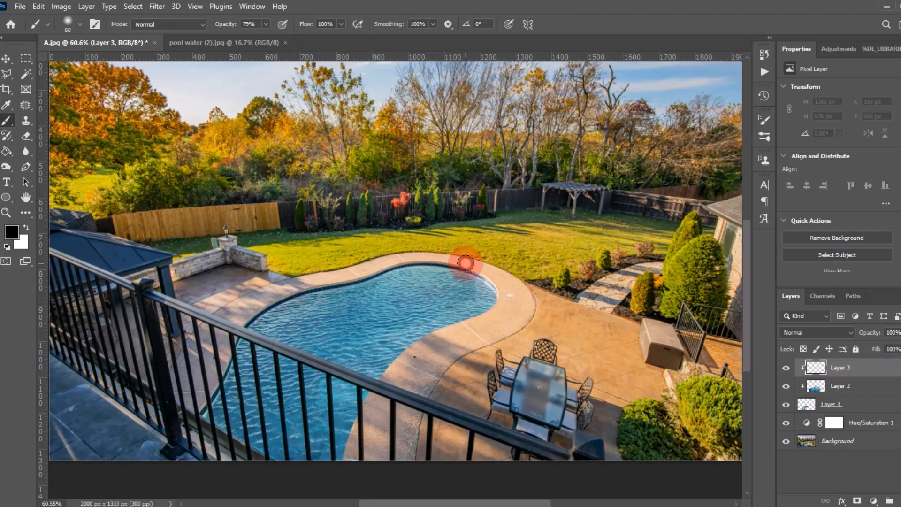
mouse_move(466, 263)
left_mouse_down()
mouse_move(399, 259)
mouse_move(276, 302)
mouse_move(253, 316)
mouse_move(209, 403)
mouse_move(186, 421)
mouse_move(212, 405)
mouse_move(197, 404)
mouse_move(195, 416)
left_mouse_up()
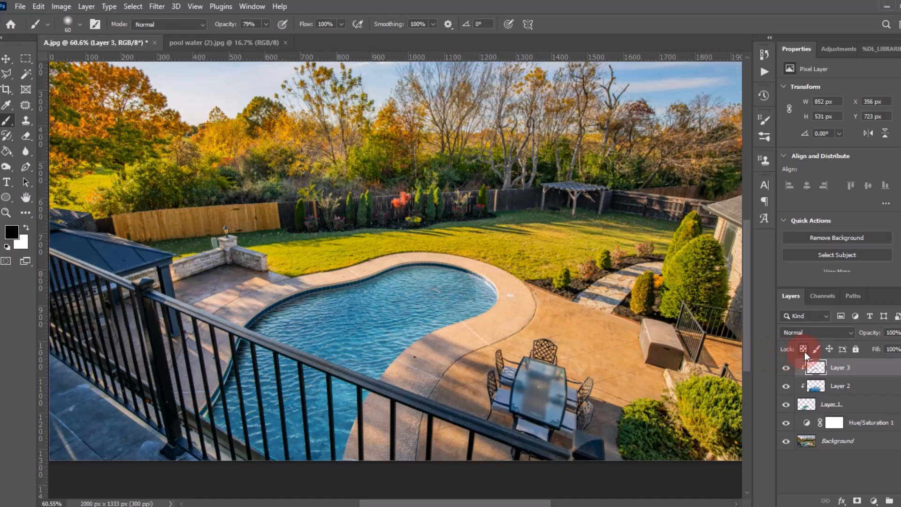
- Lower the opacity of the painted shadow layer, Layer 3, to 77%
left_click_drag(877, 336, 870, 337)
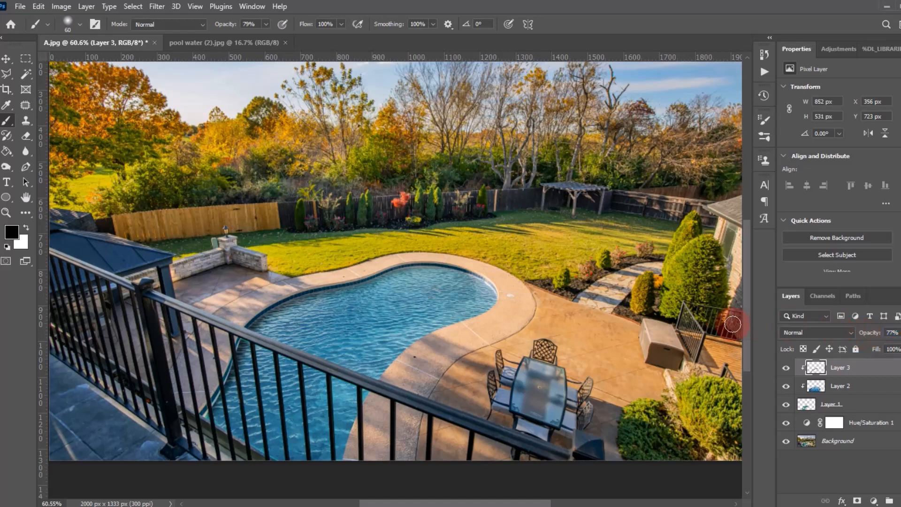
scroll(294, 319, "down", 1)
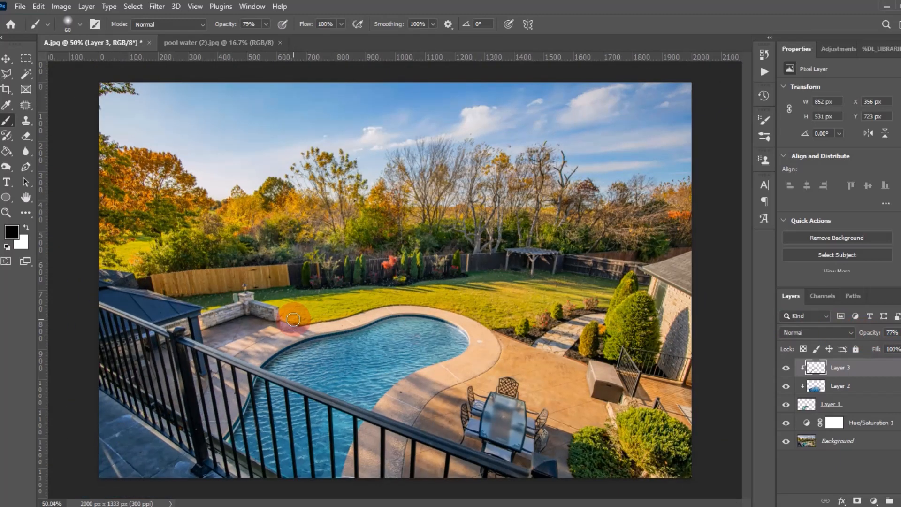
scroll(297, 315, "down", 1)
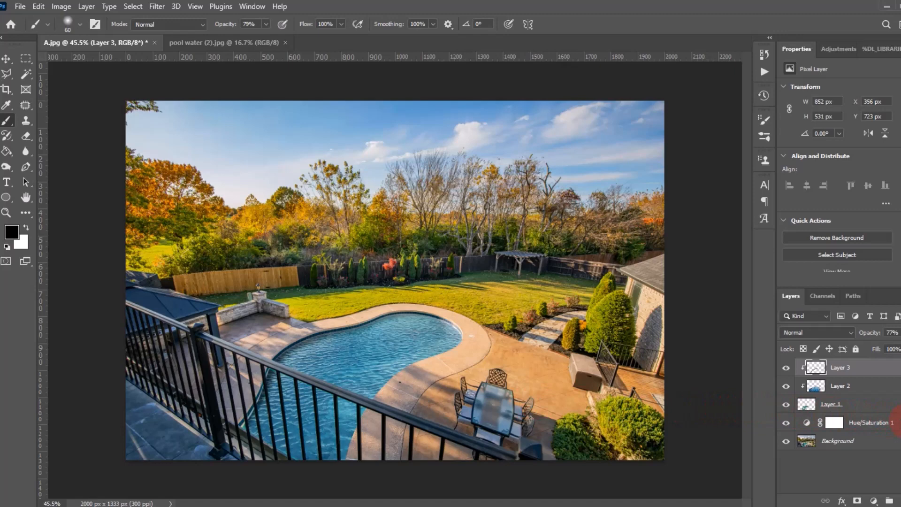
- Group all layers from Hue/Saturation 1 up to Layer 3 above the Background
left_click(892, 422)
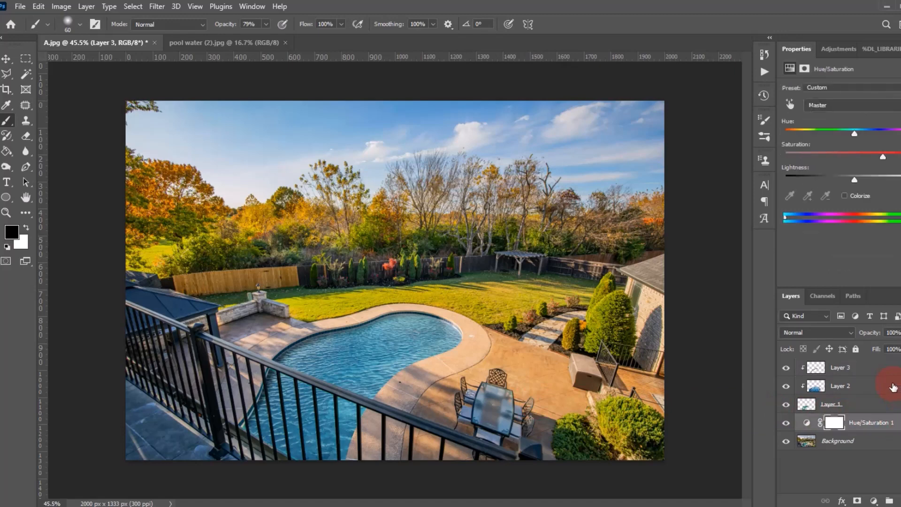
left_click(886, 375, "shift")
key("ctrl+g")
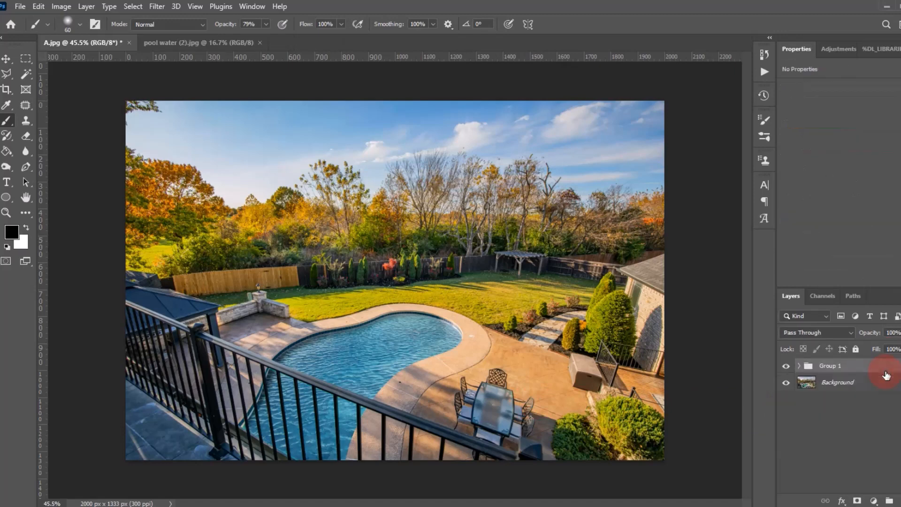
- Toggle the visibility of the layer group several times to compare the photo before and after editing, leaving the group visible
left_click(786, 368)
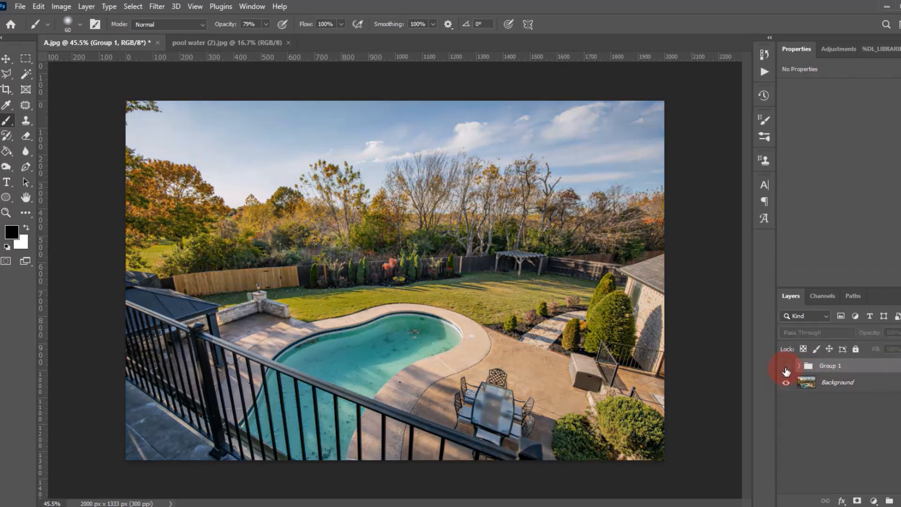
left_click(786, 369)
left_click(786, 369)
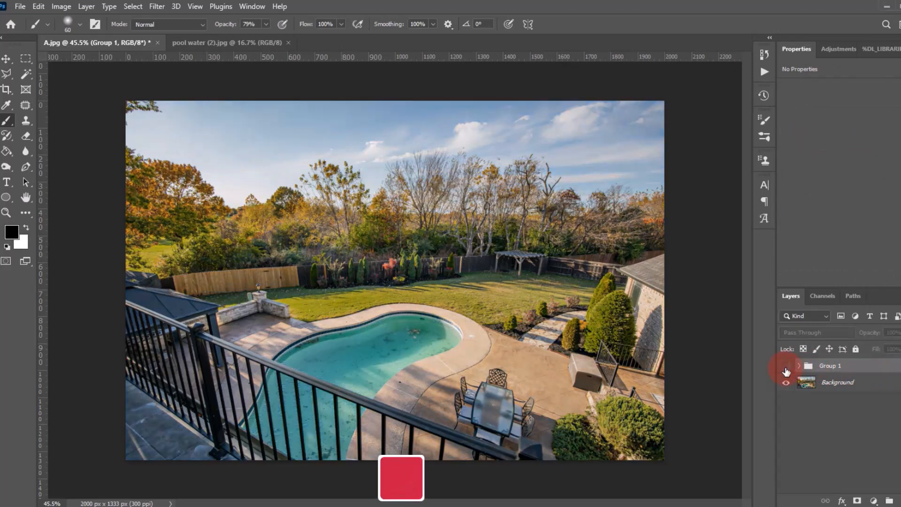
left_click(786, 368)
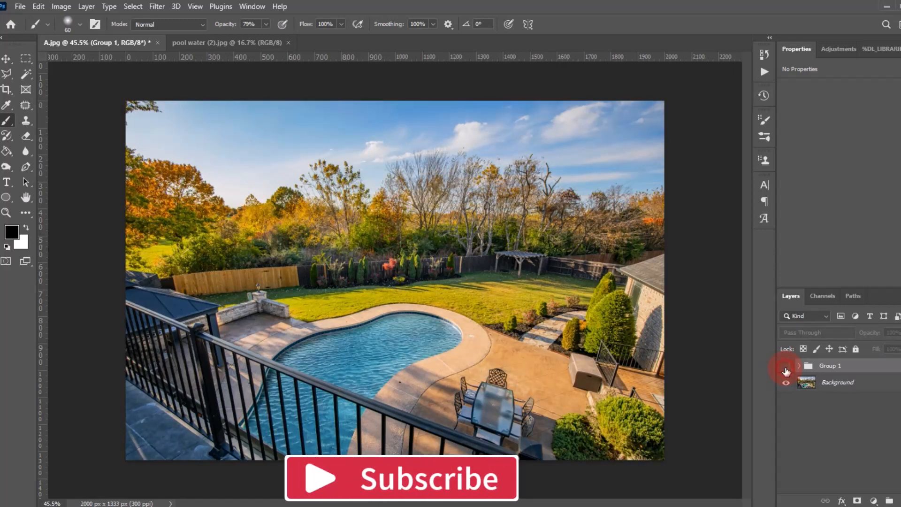
left_click(786, 369)
left_click(786, 369)
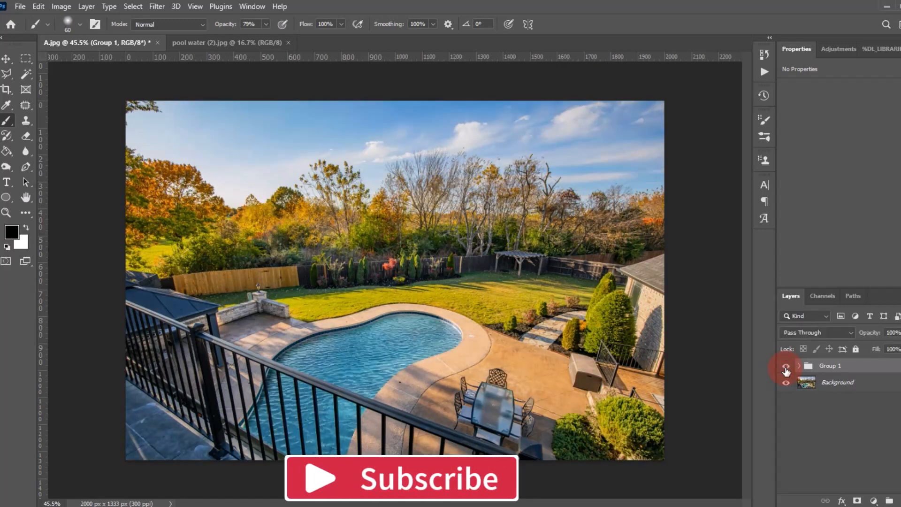